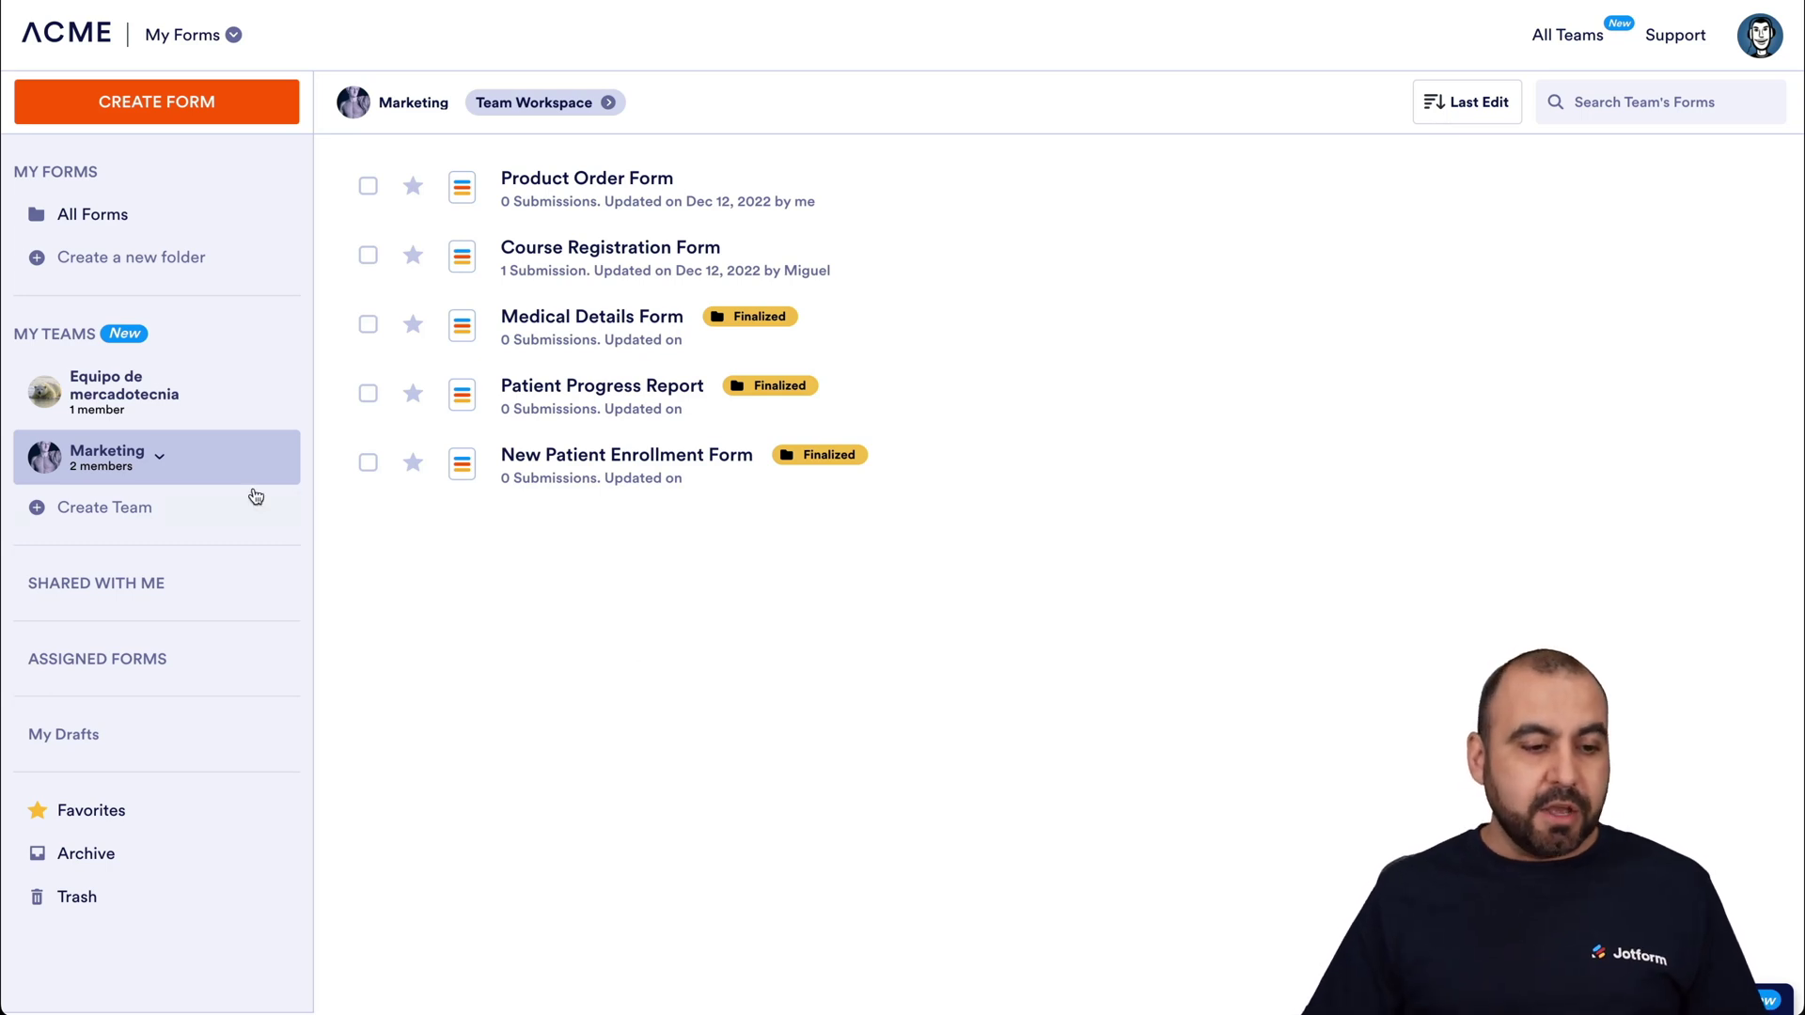
Check the Marketing team's two members, then open Team Settings to the members section.
click(85, 468)
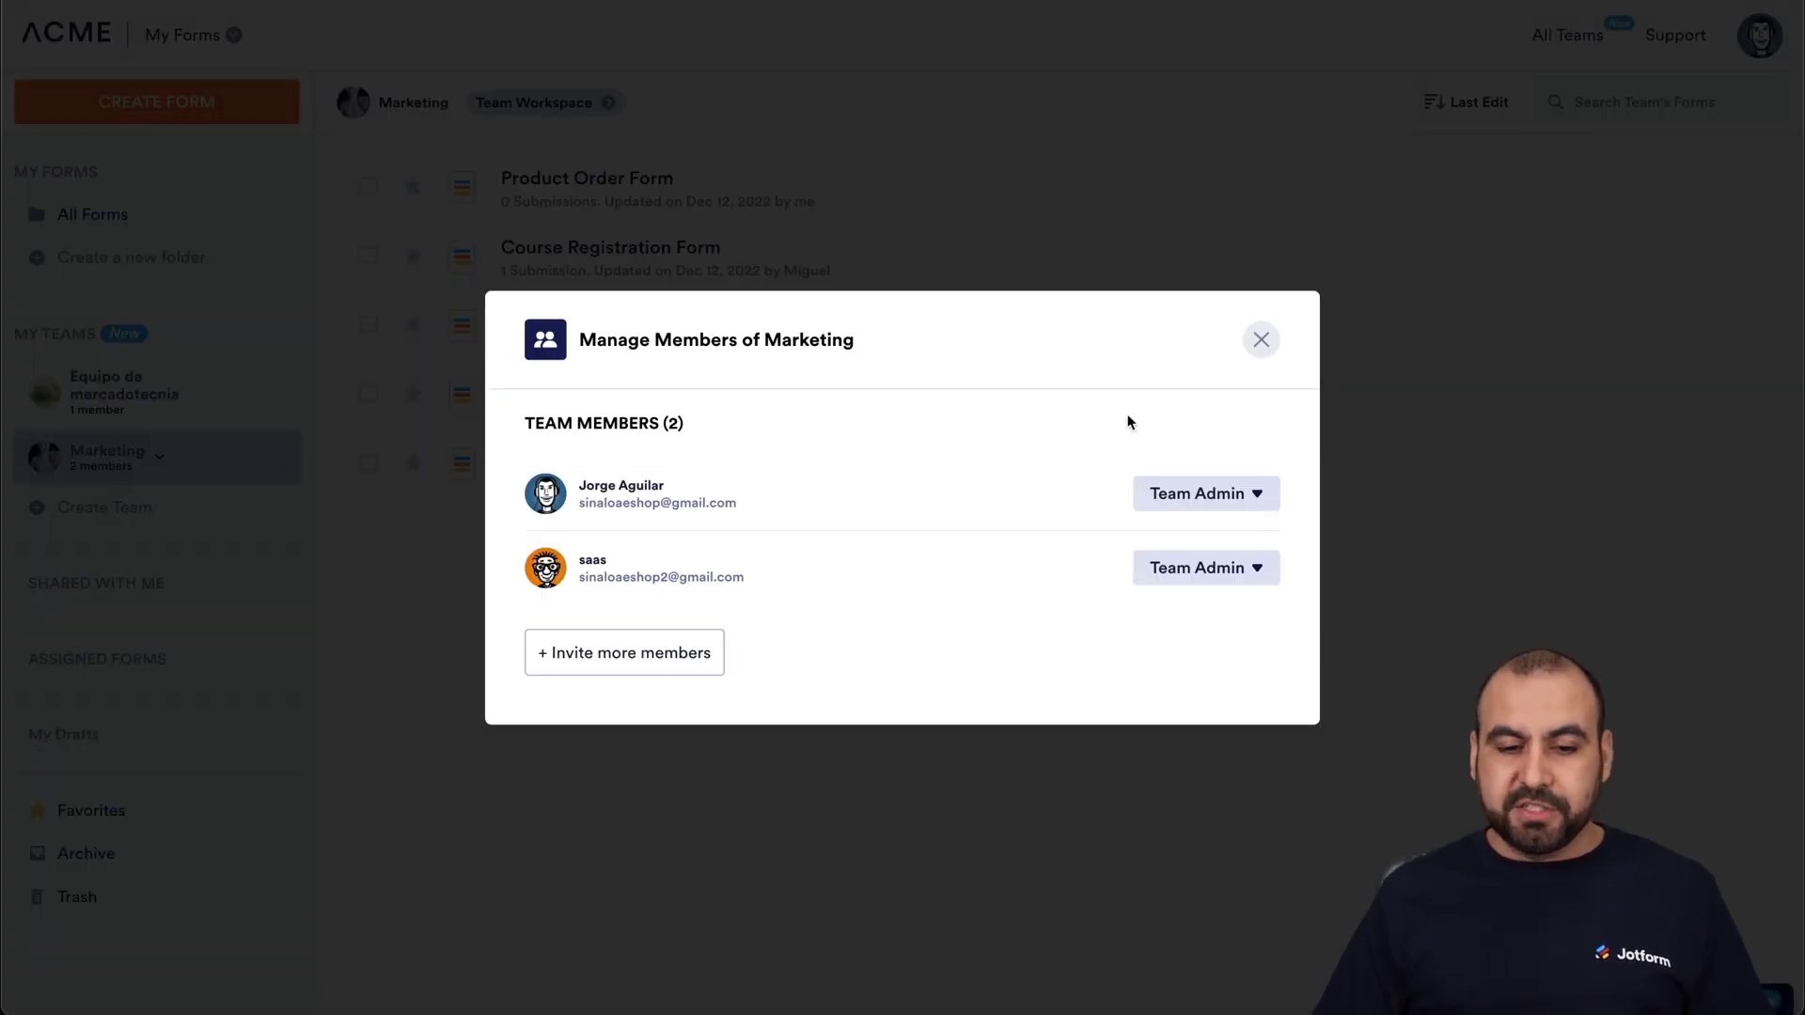
click(1258, 340)
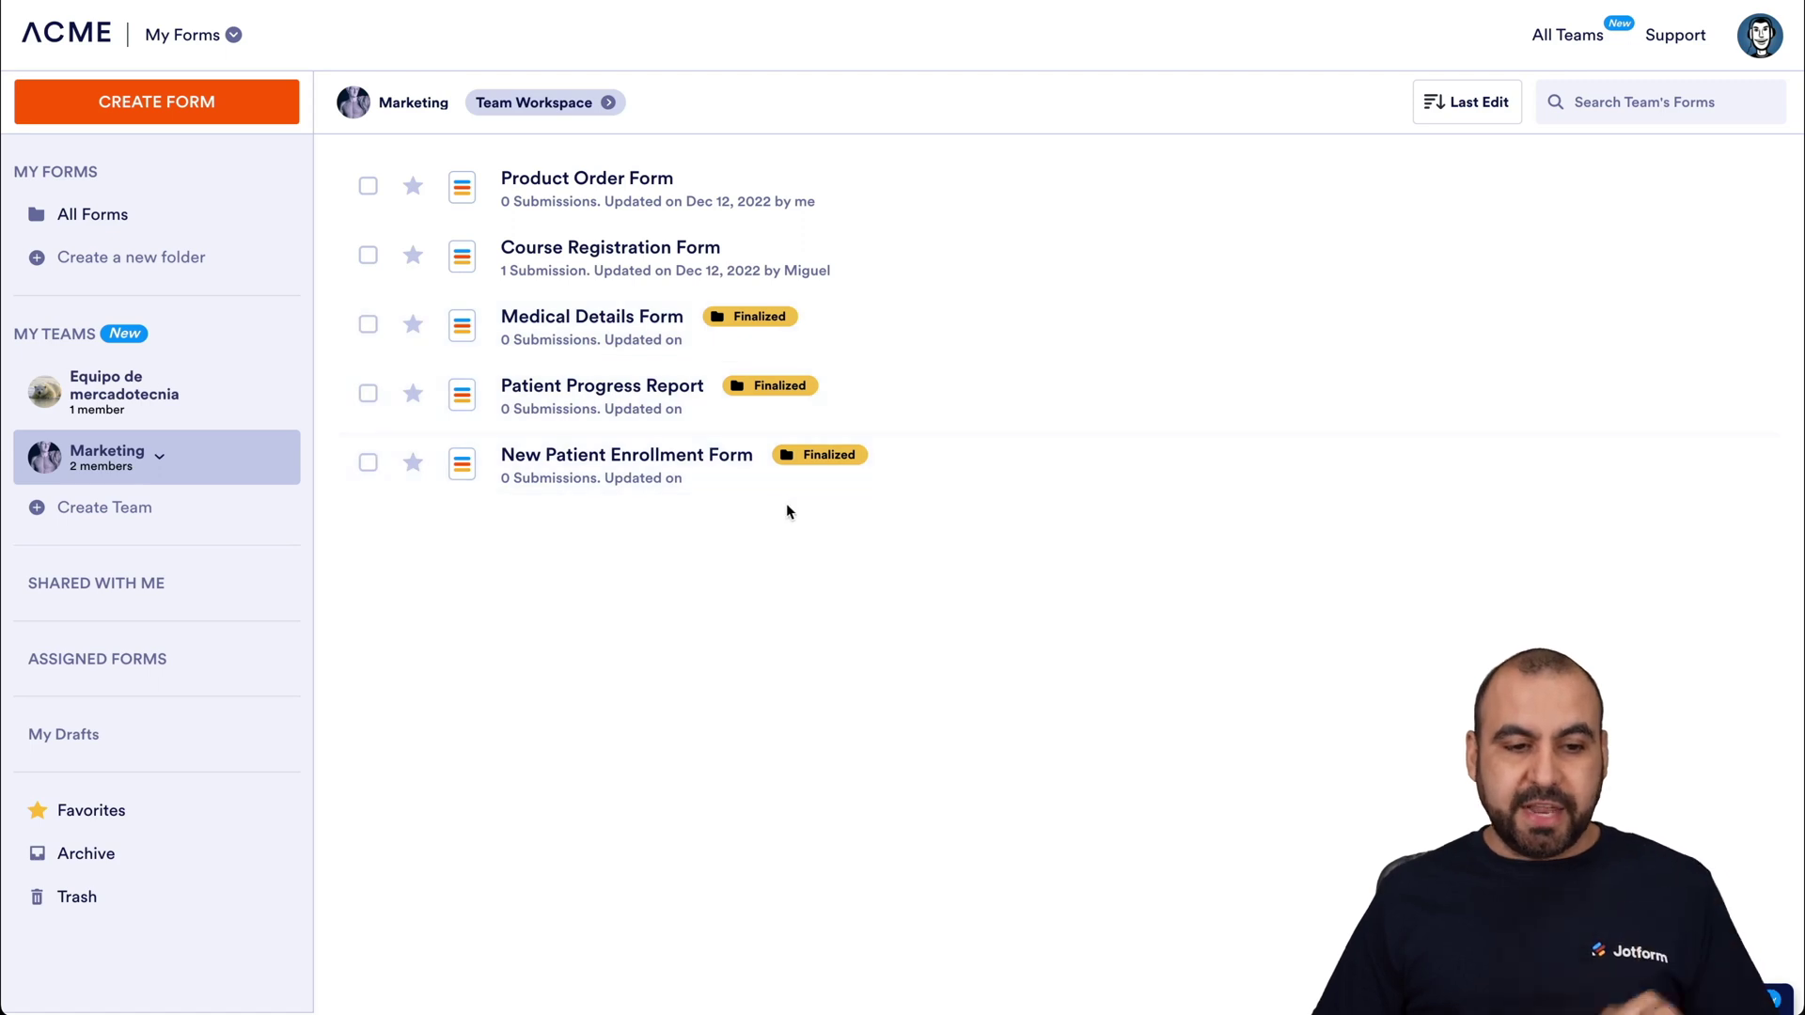
click(526, 105)
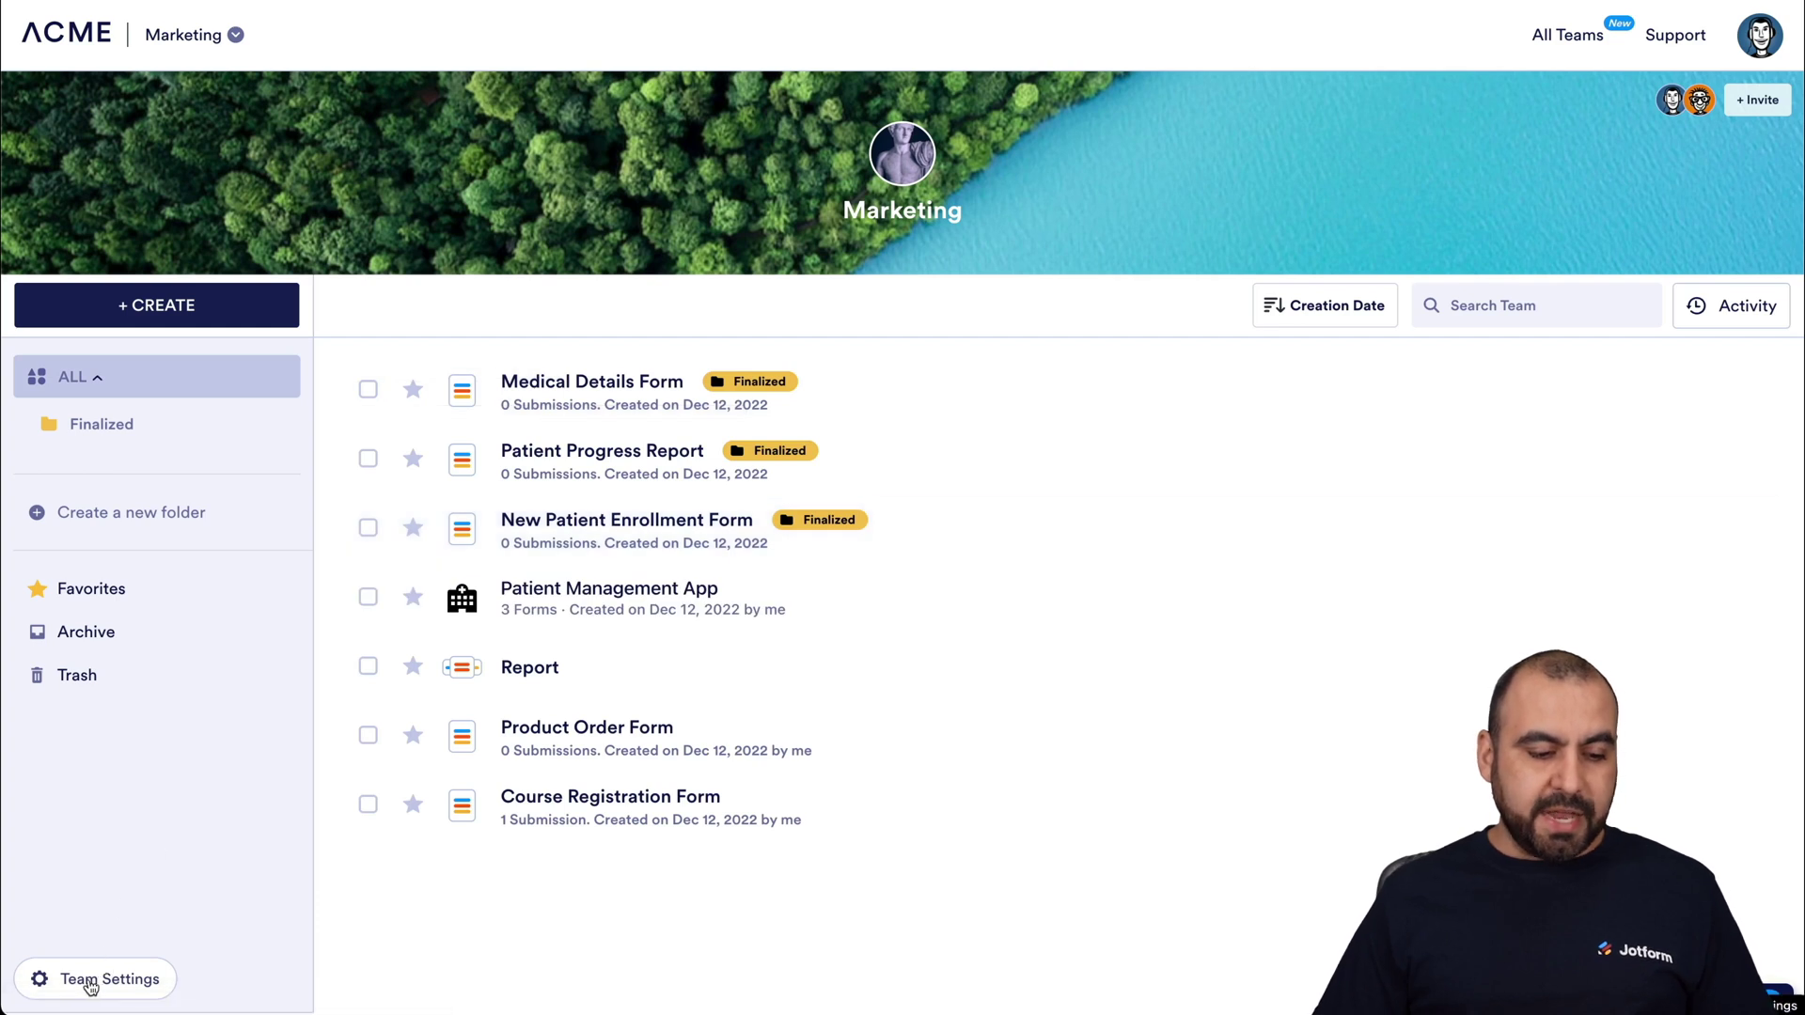
click(91, 985)
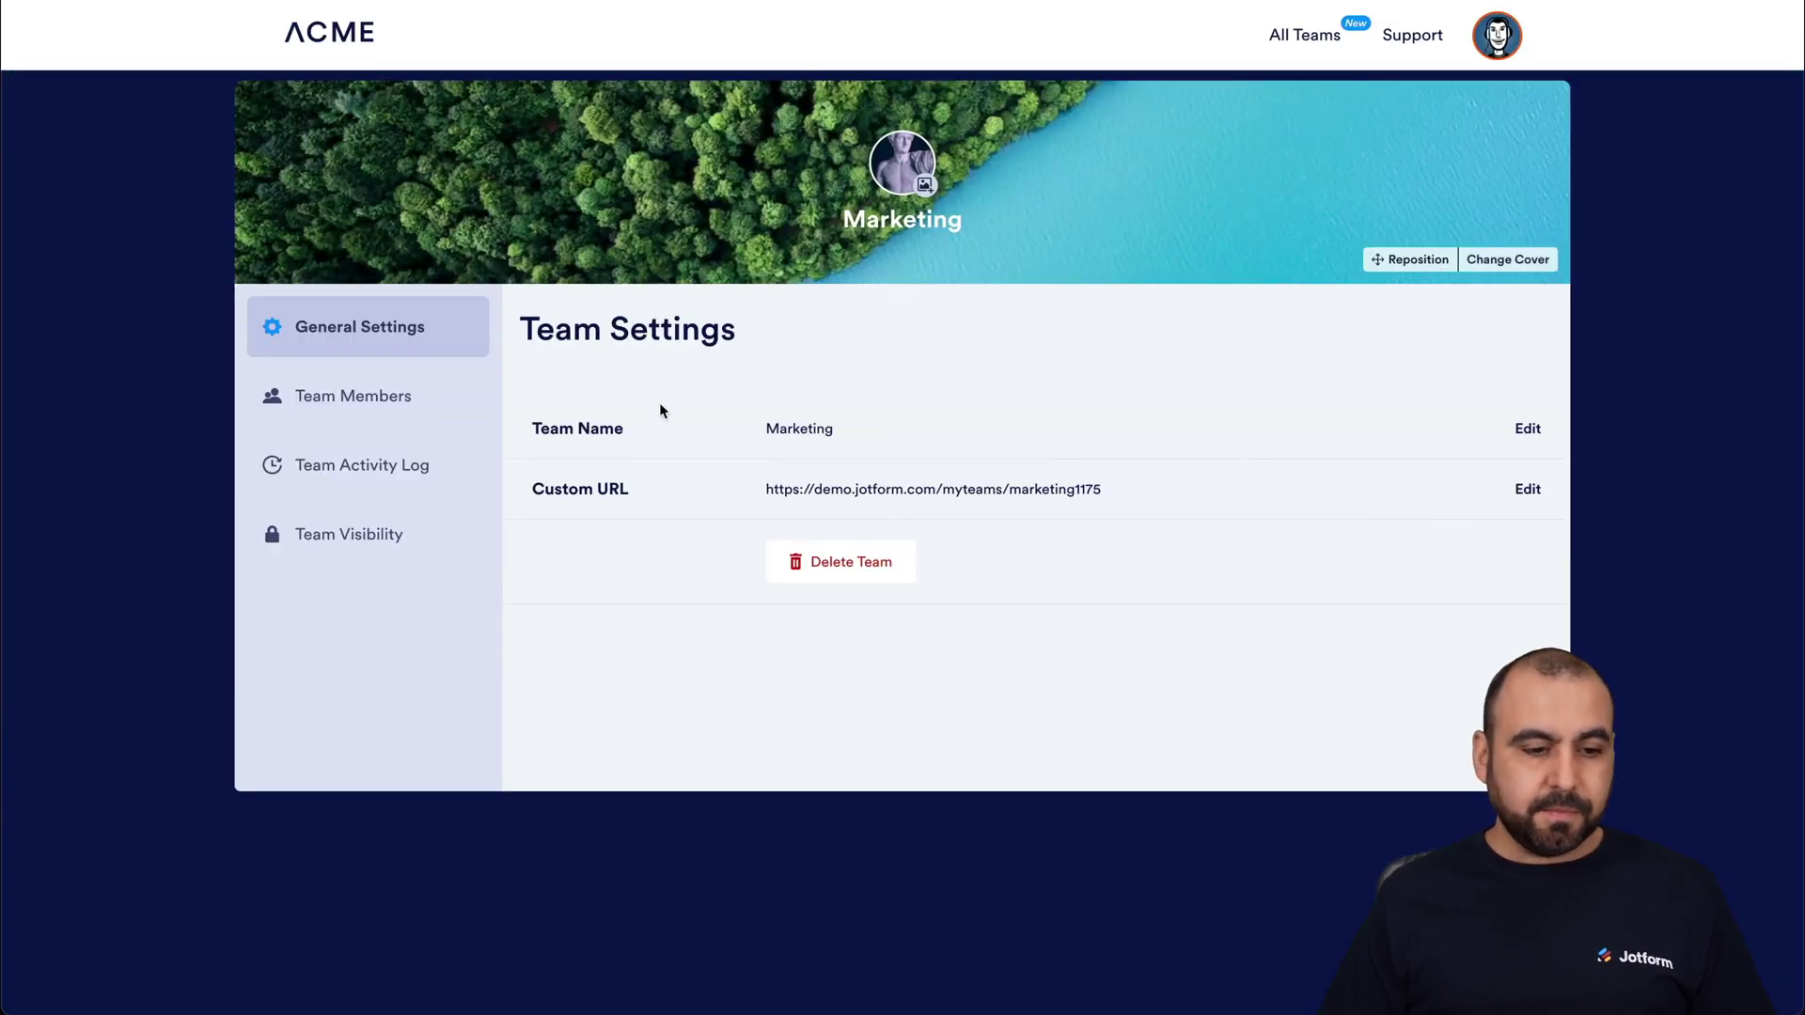
click(366, 412)
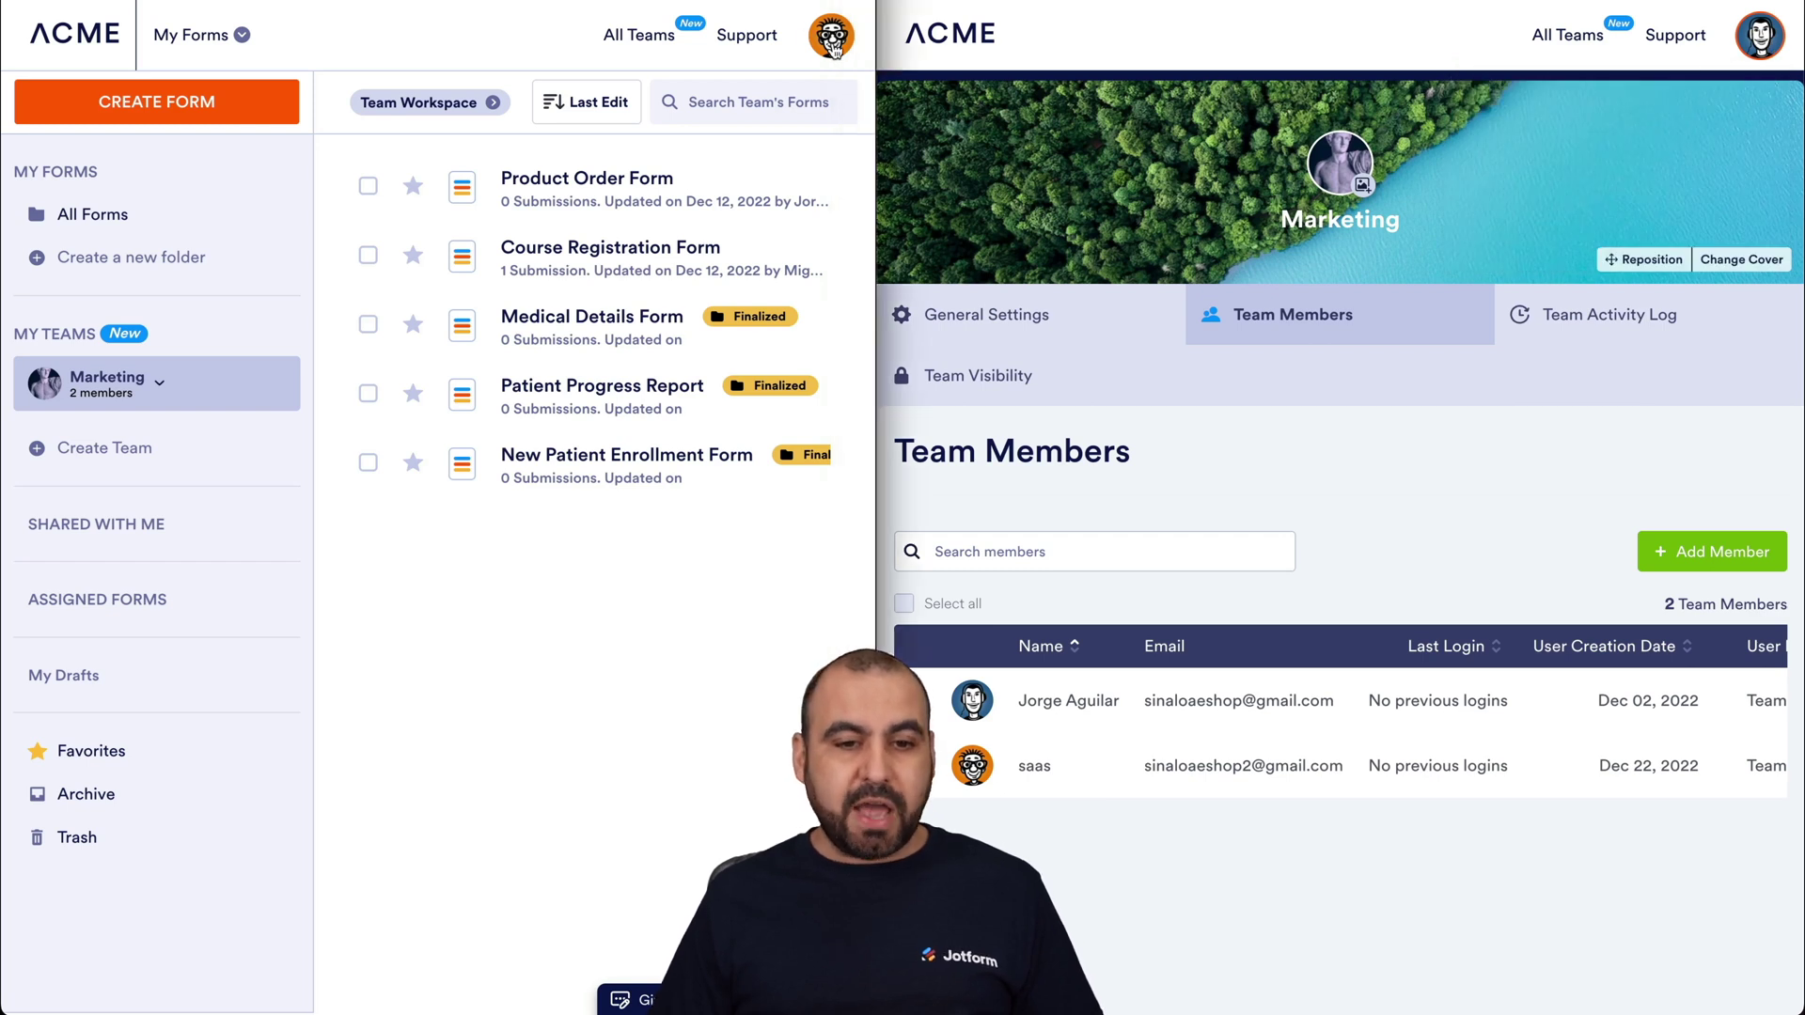
Return to My Forms and open the Marketing team's member list in both members' windows.
mouse_move(756, 267)
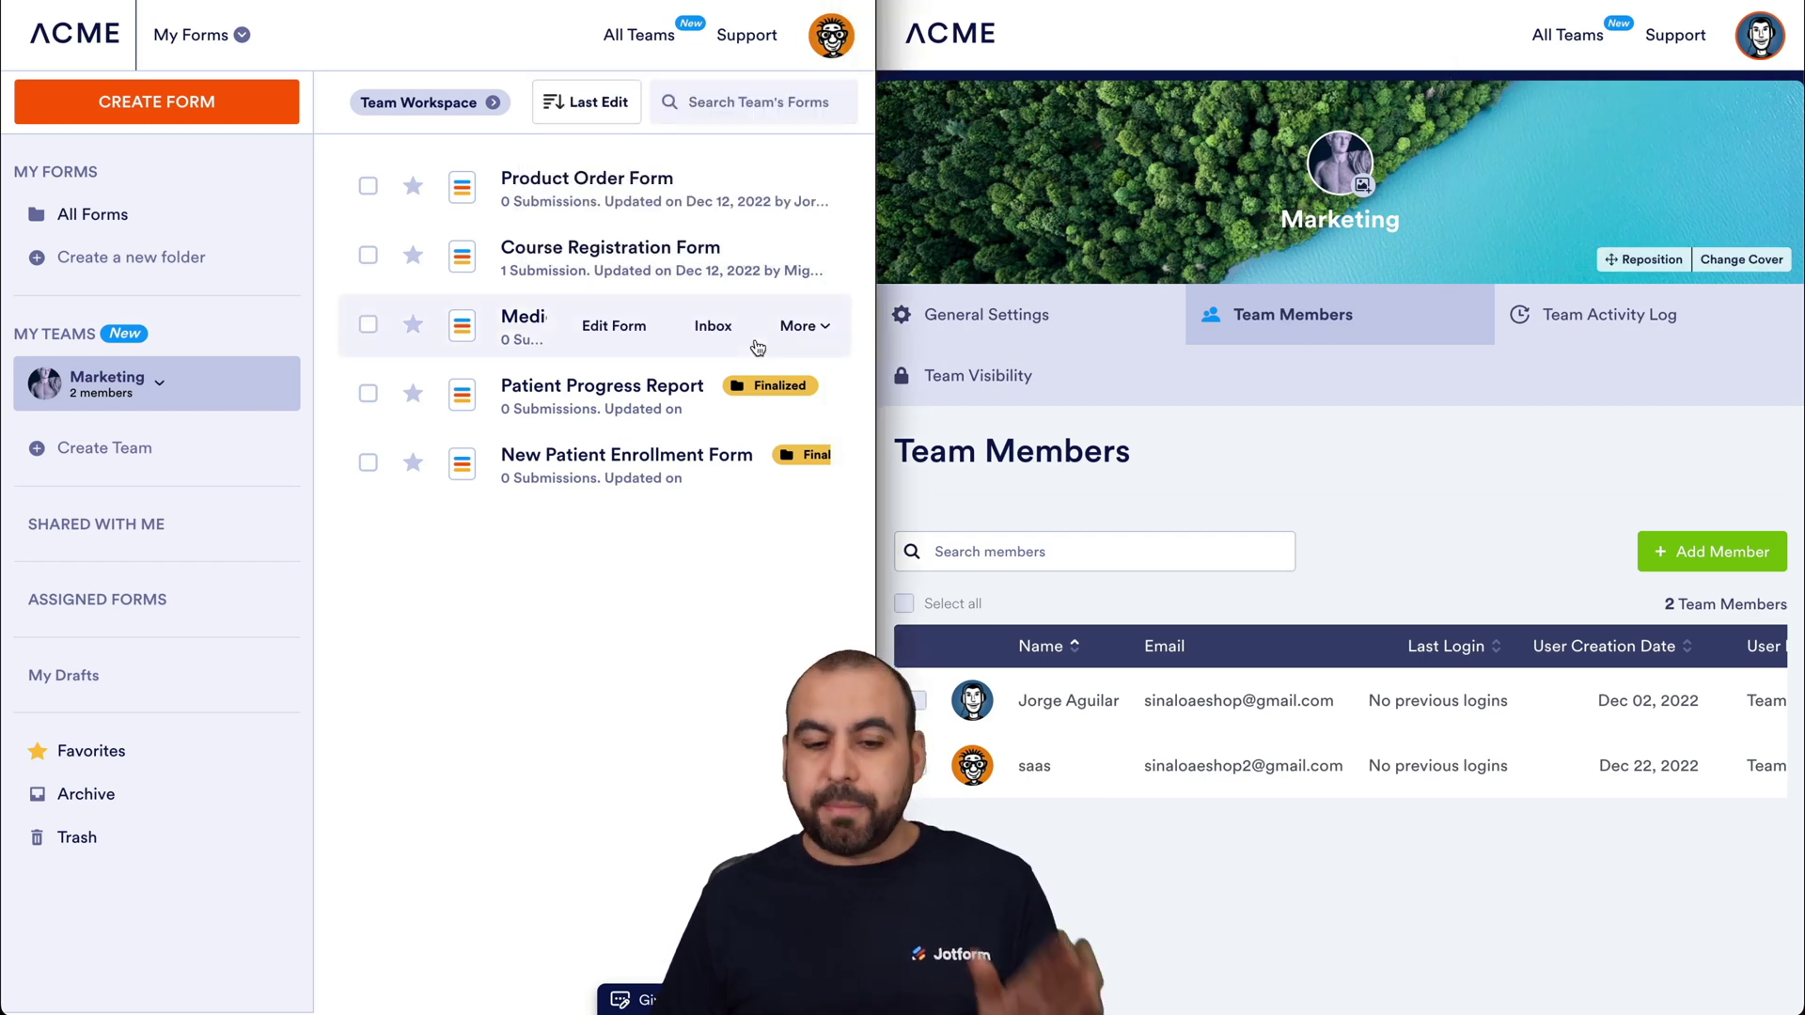
click(968, 43)
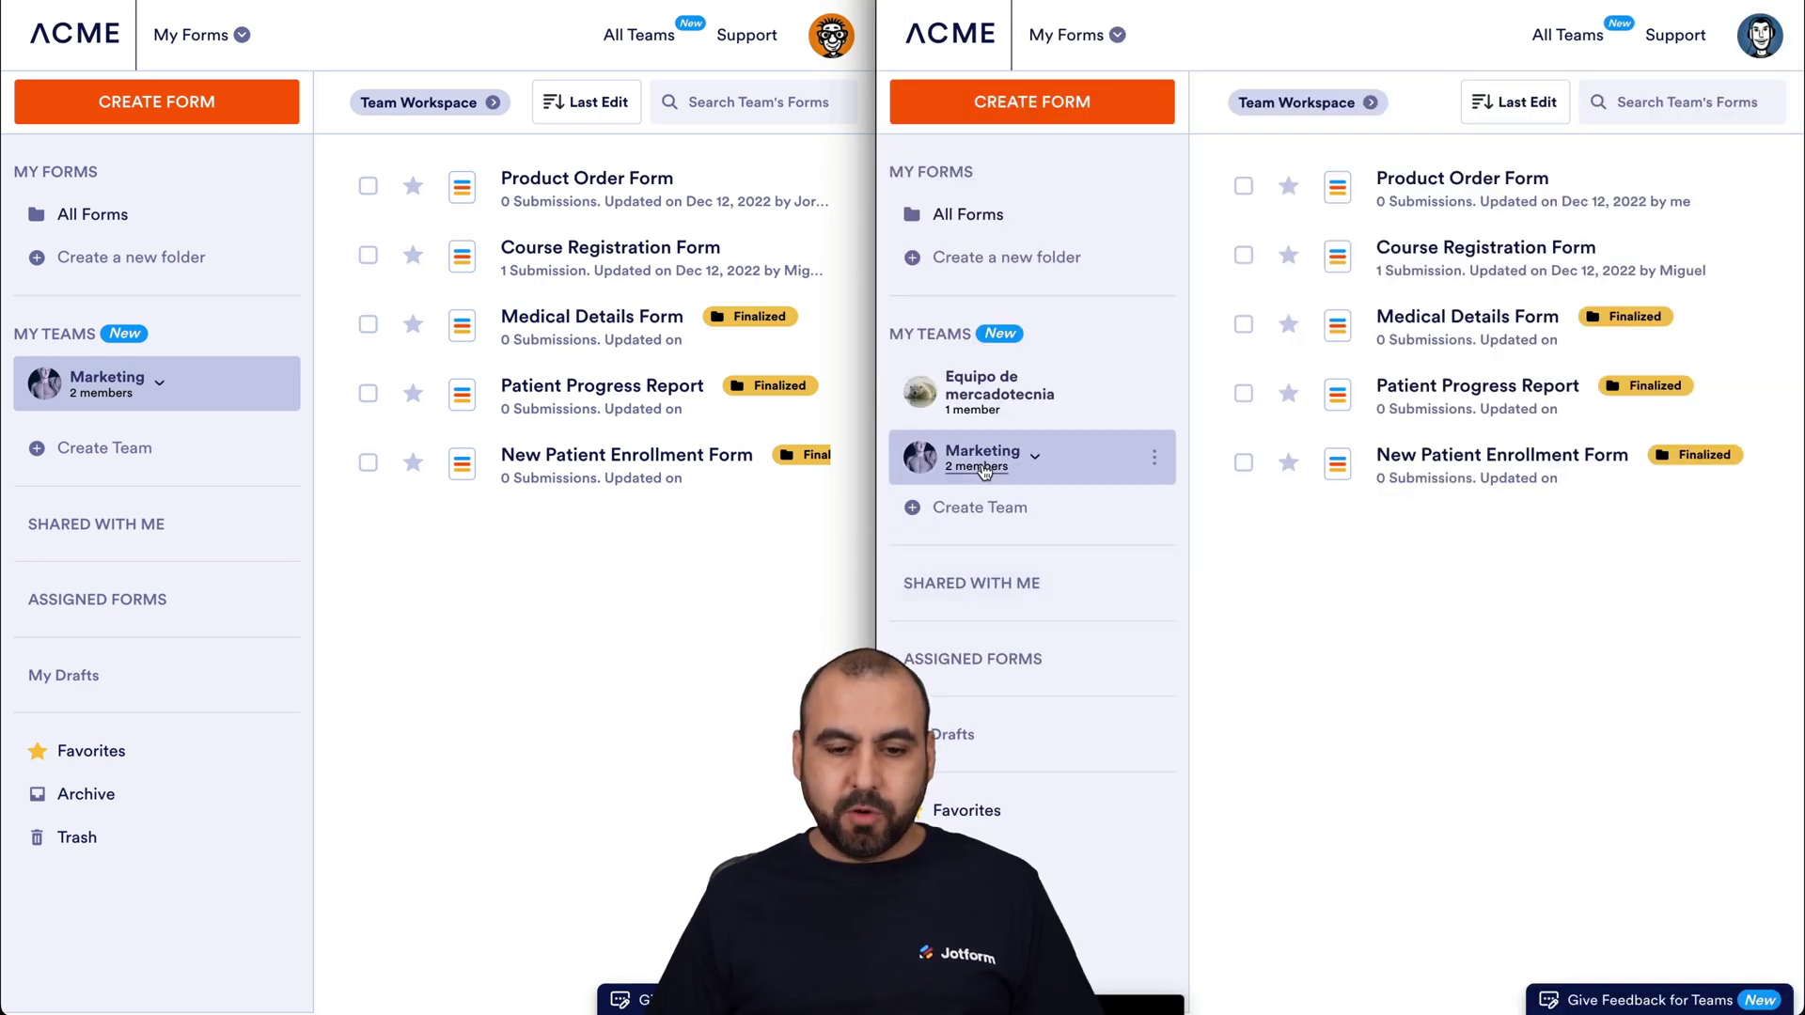
click(983, 468)
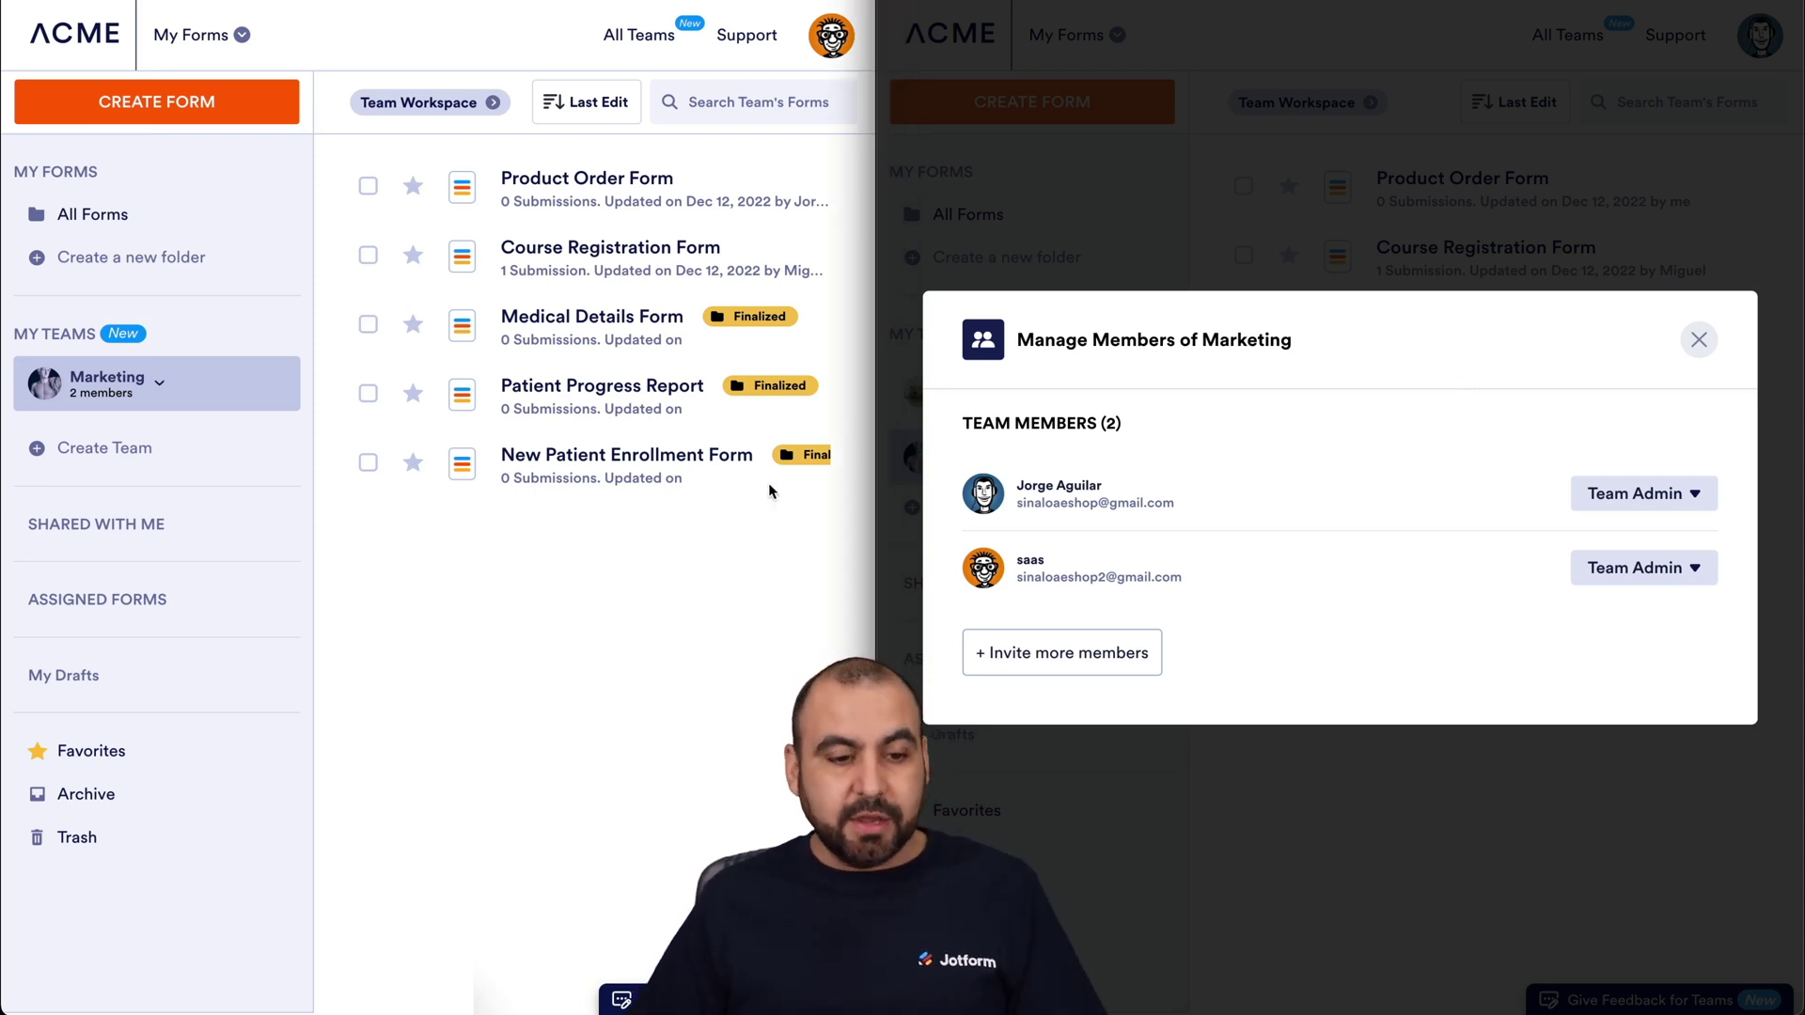
click(101, 394)
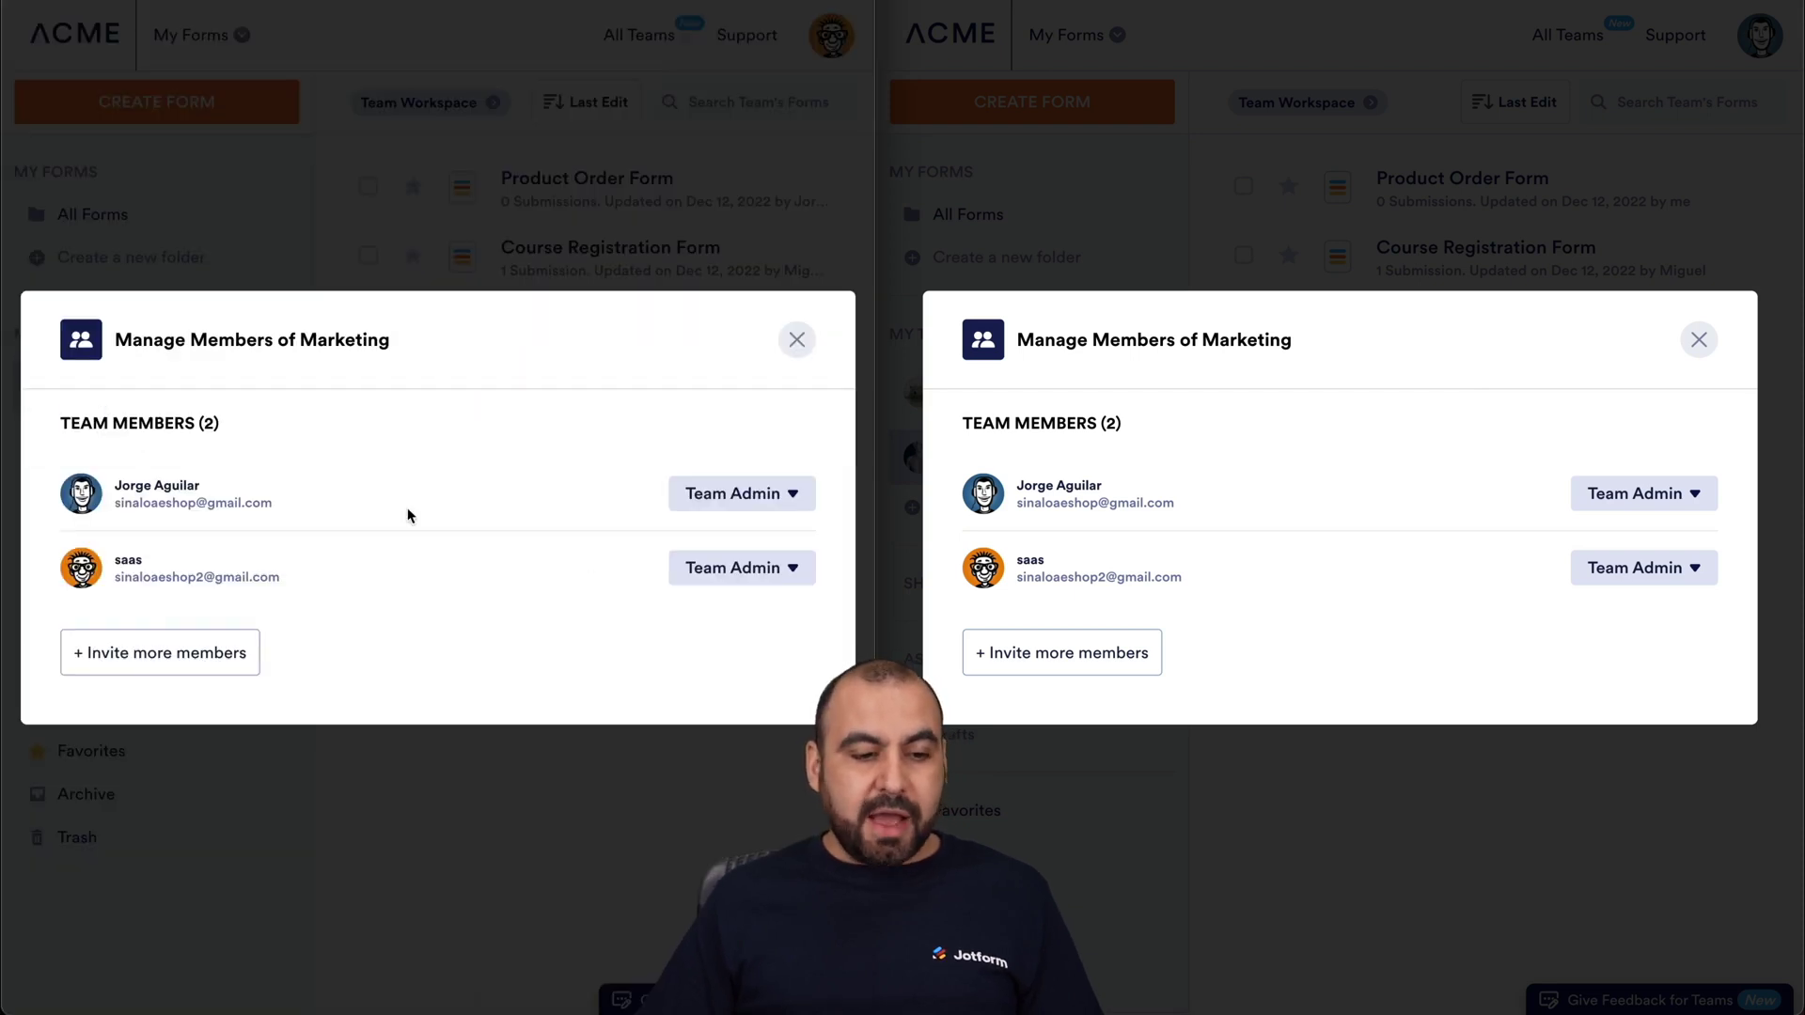
View the first member's role options without changing them, then close the second window's member list.
click(744, 499)
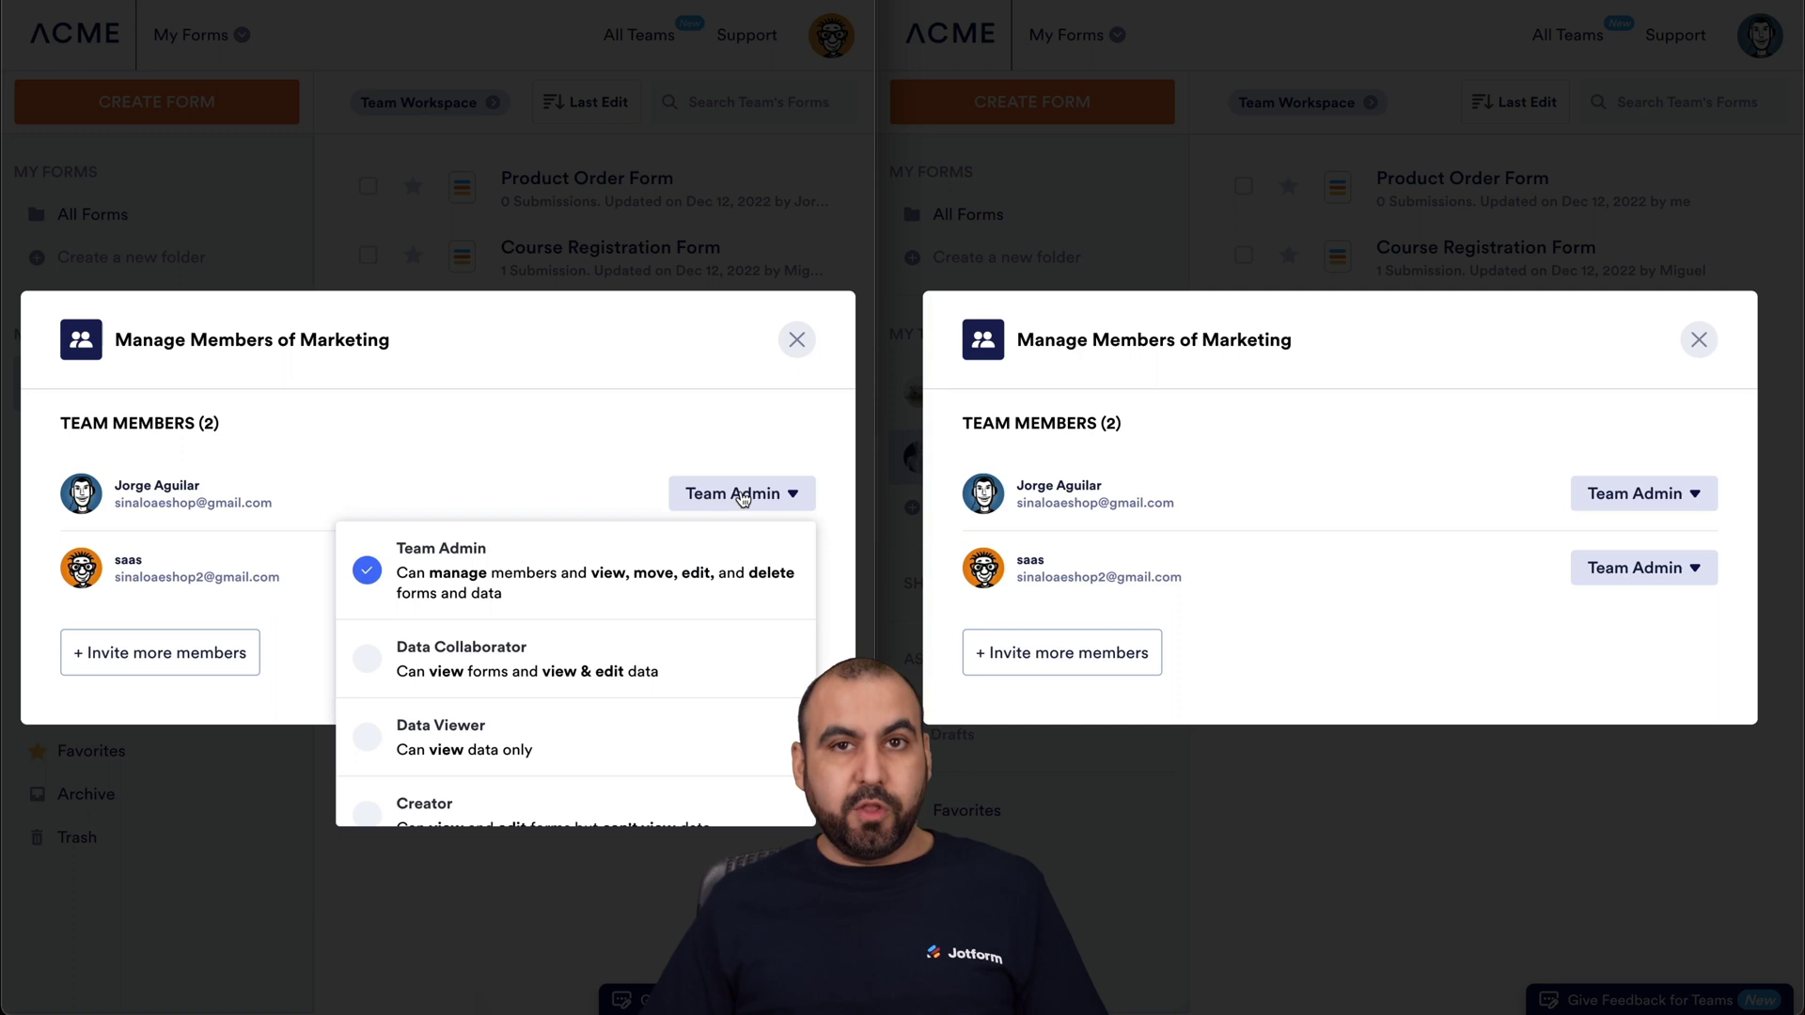
click(655, 439)
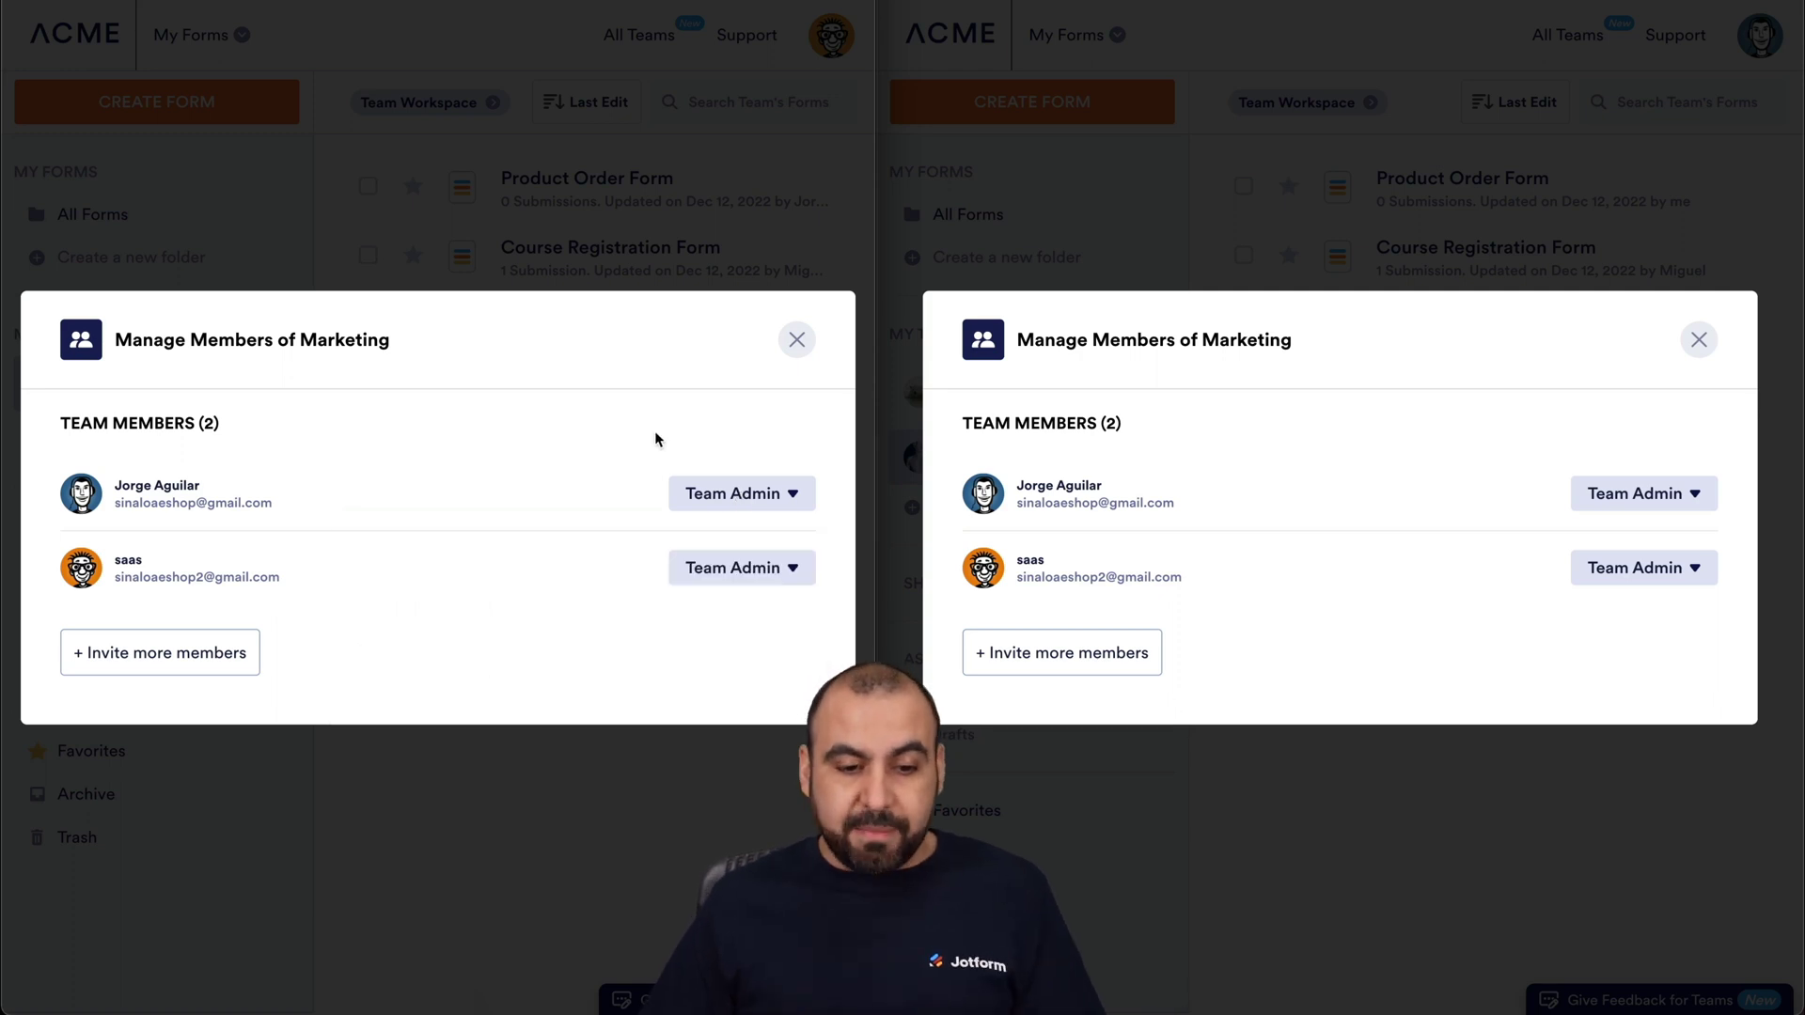
click(798, 340)
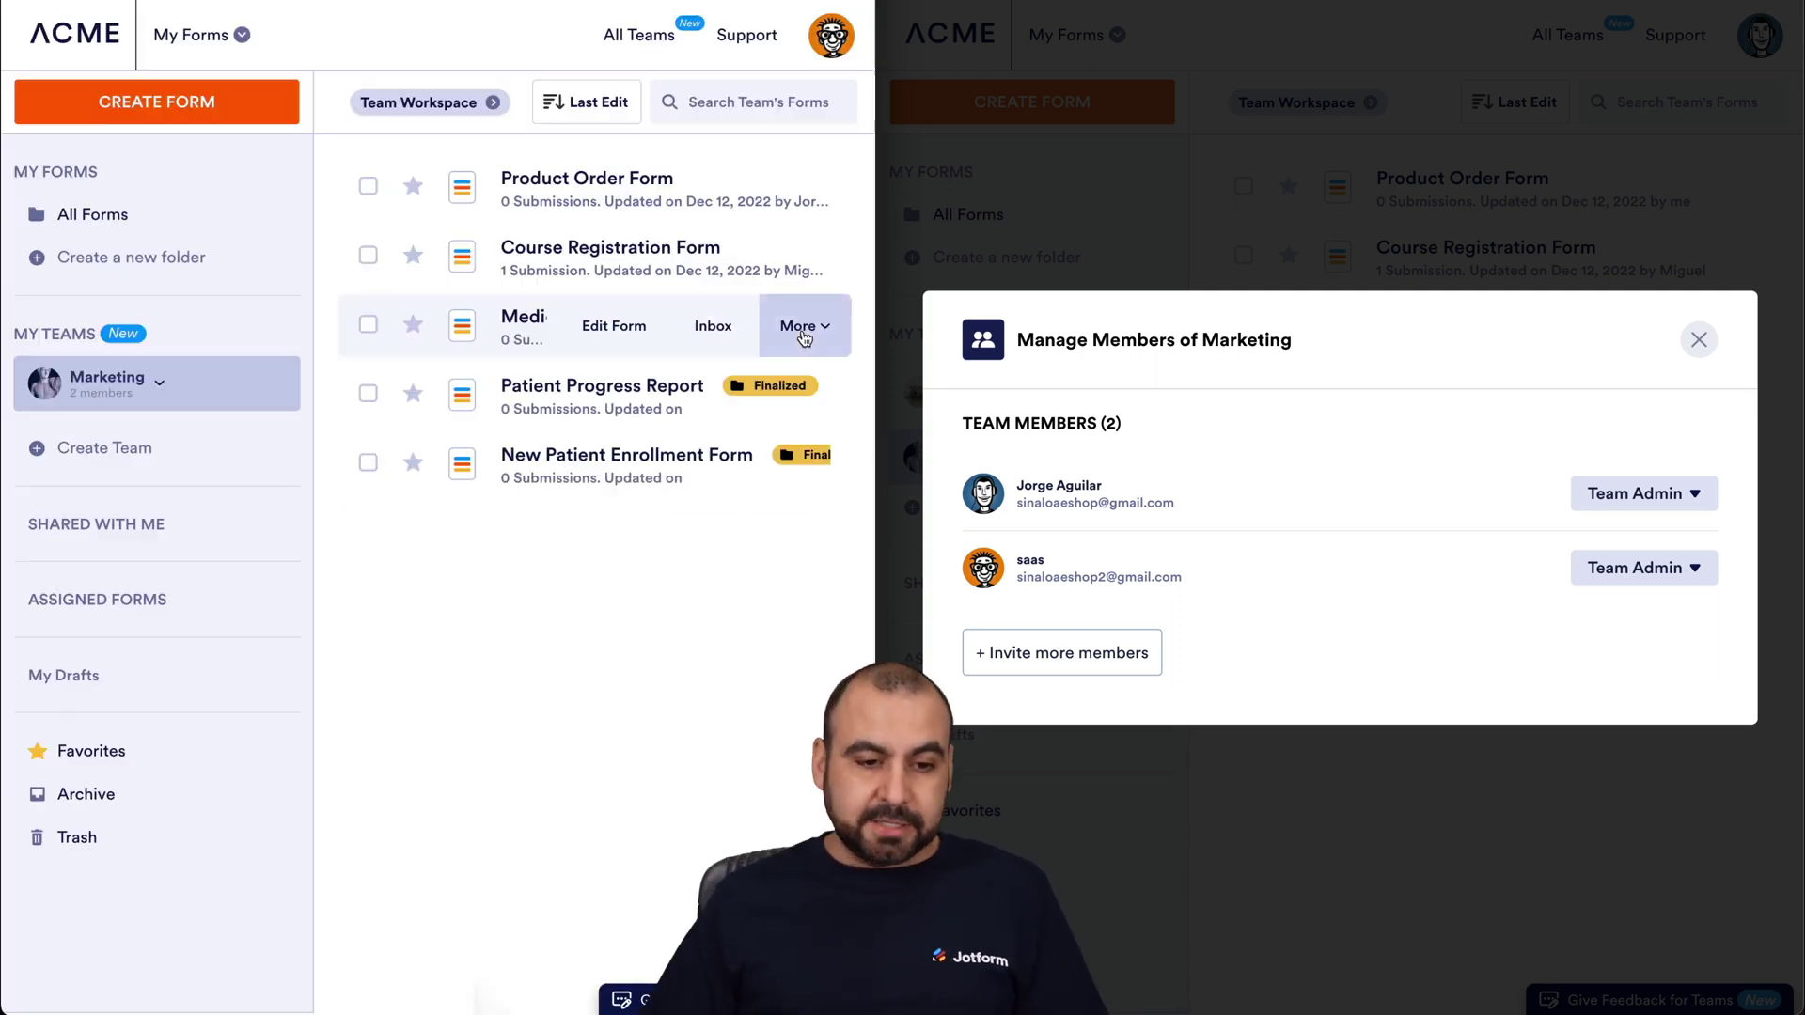
Review New Patient Enrollment Form's More actions as Team Admin, then open the second member's role dropdown.
click(799, 465)
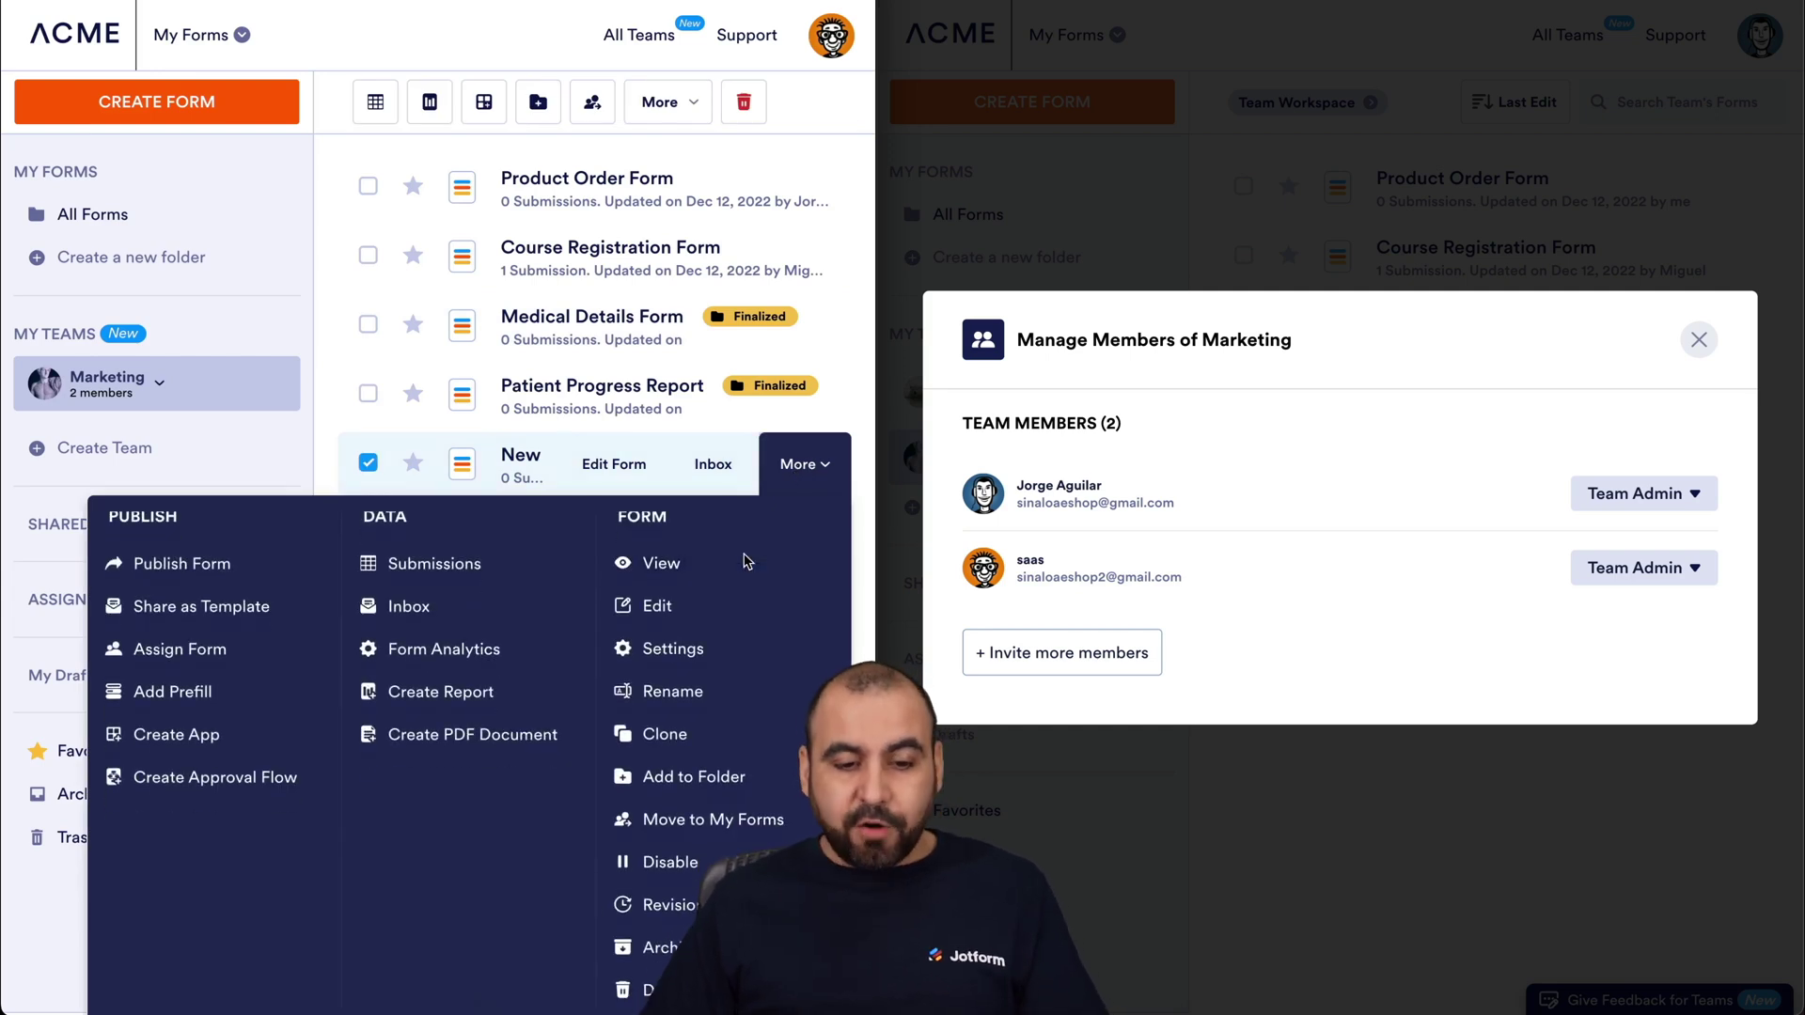
scroll(745, 561, down, 1)
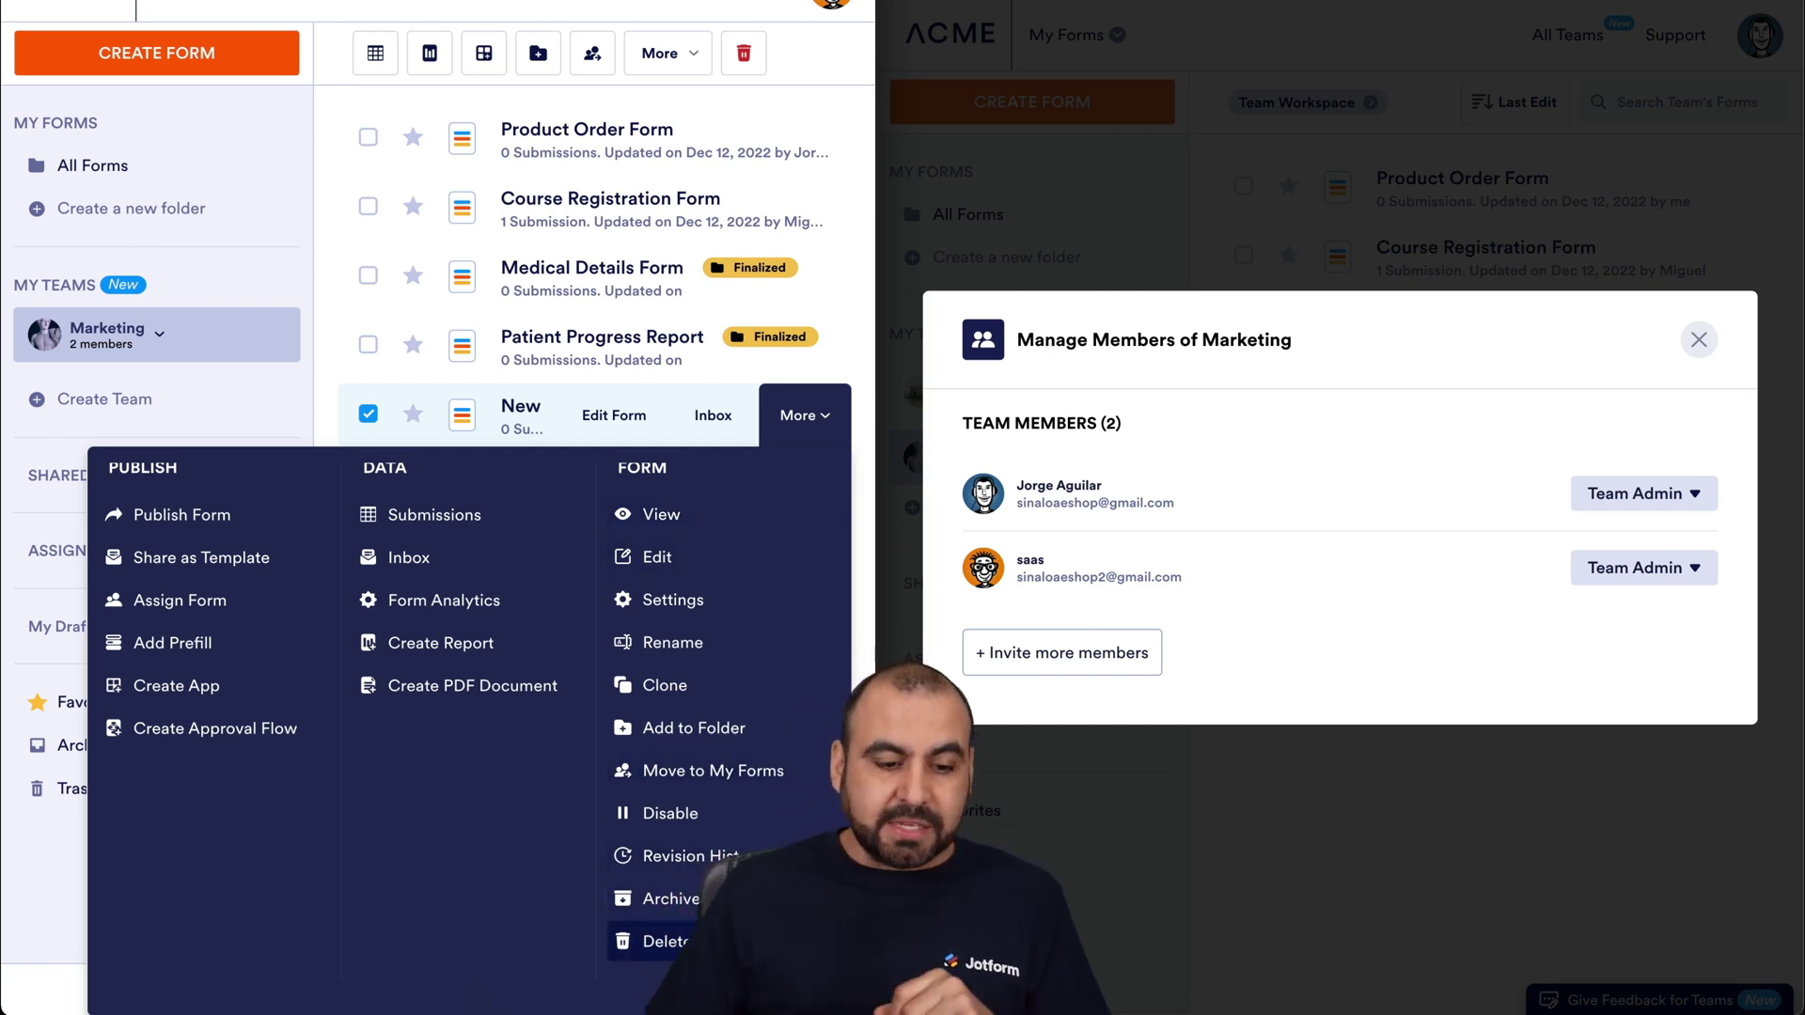
click(811, 419)
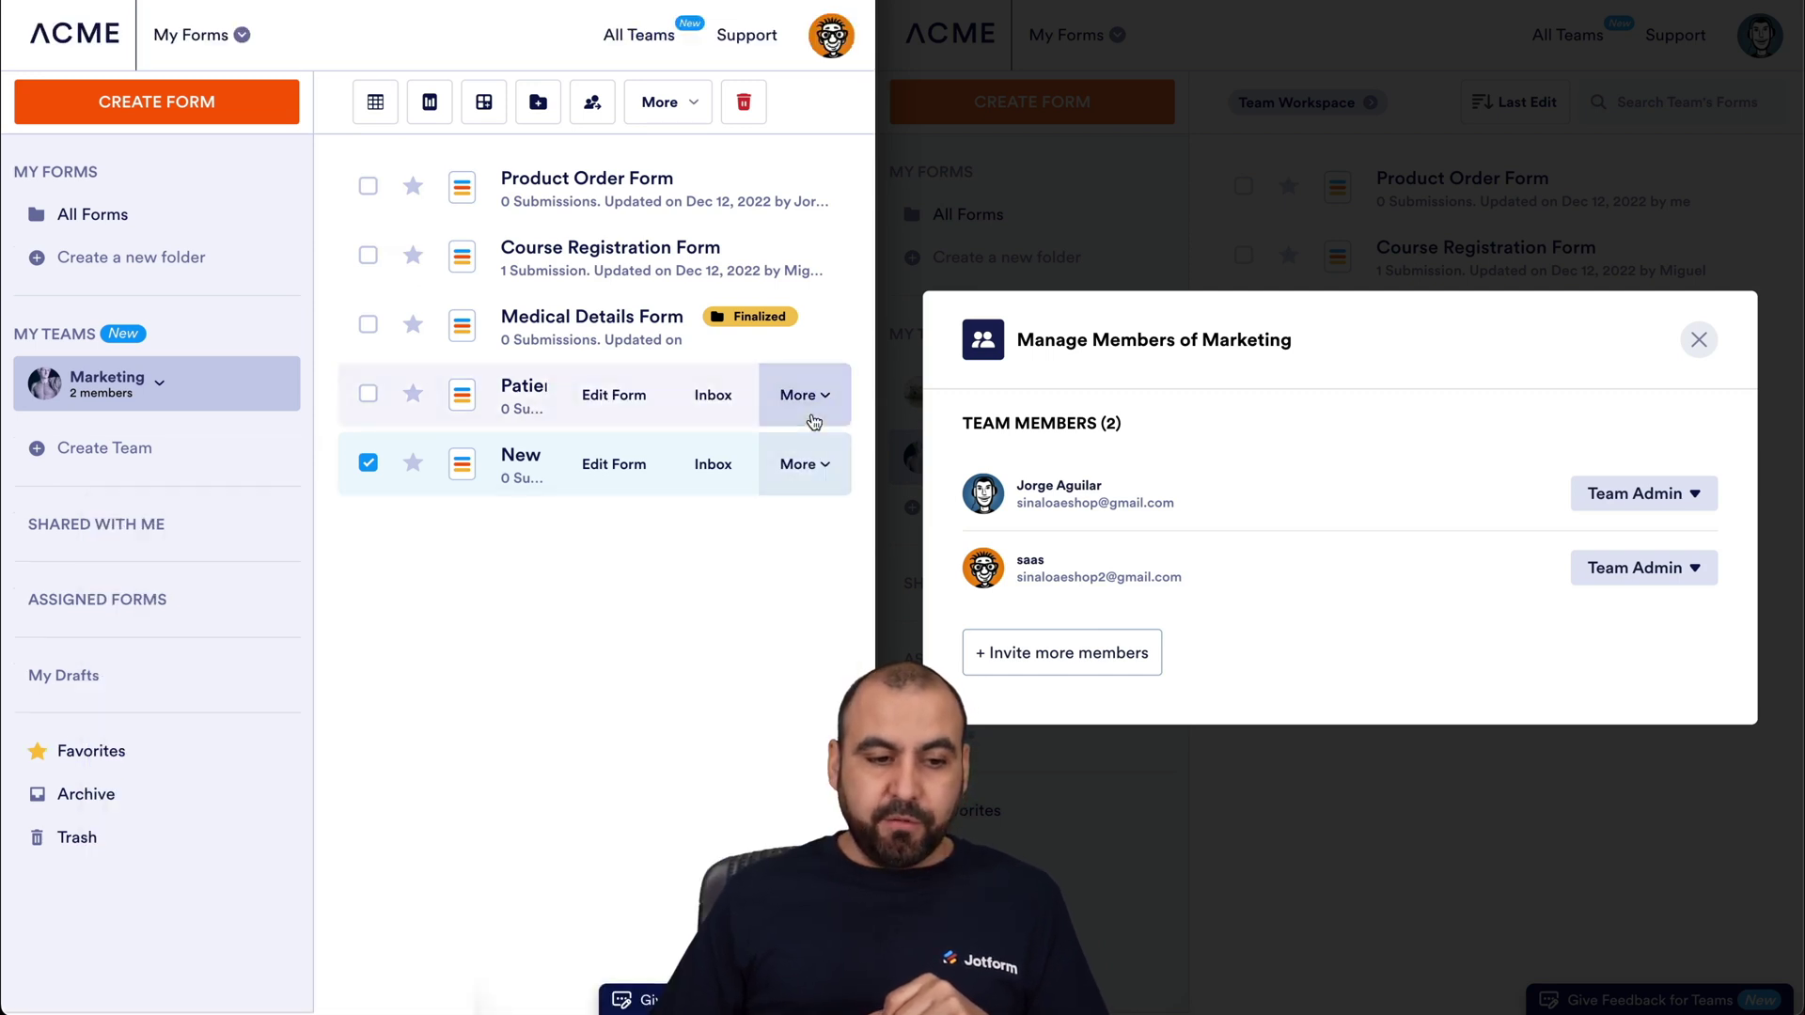
click(377, 463)
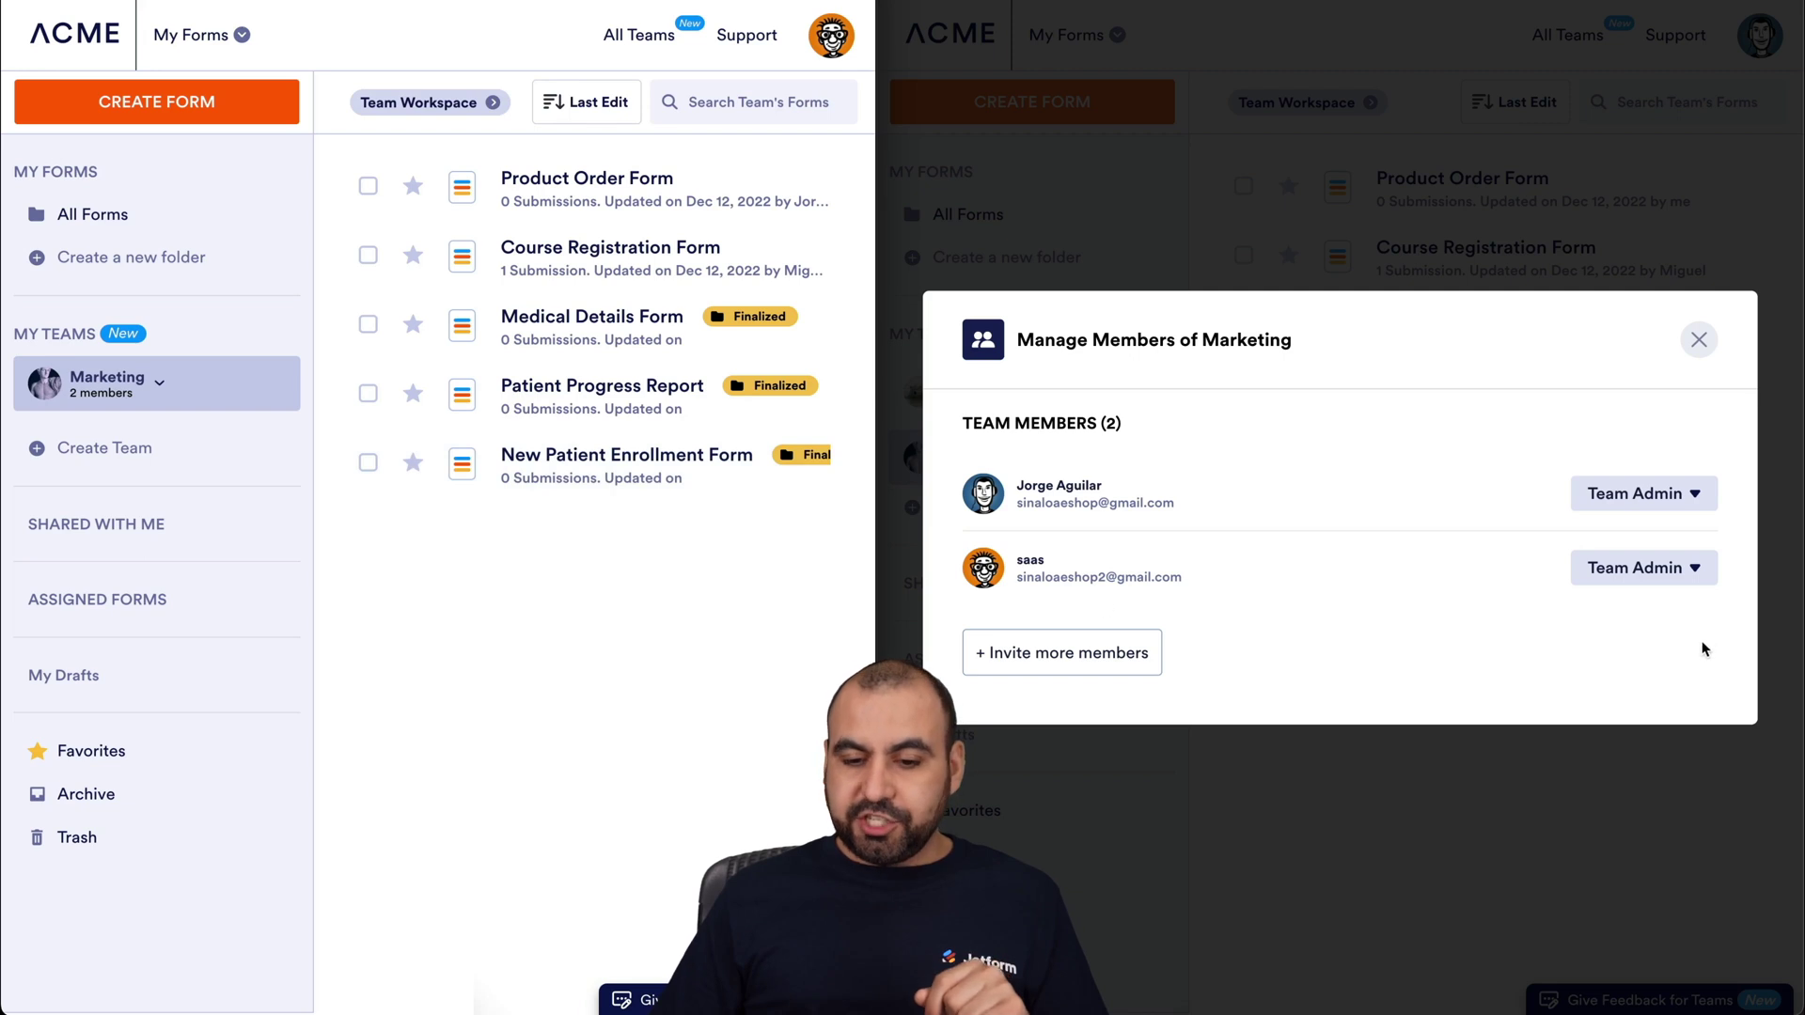
click(1698, 583)
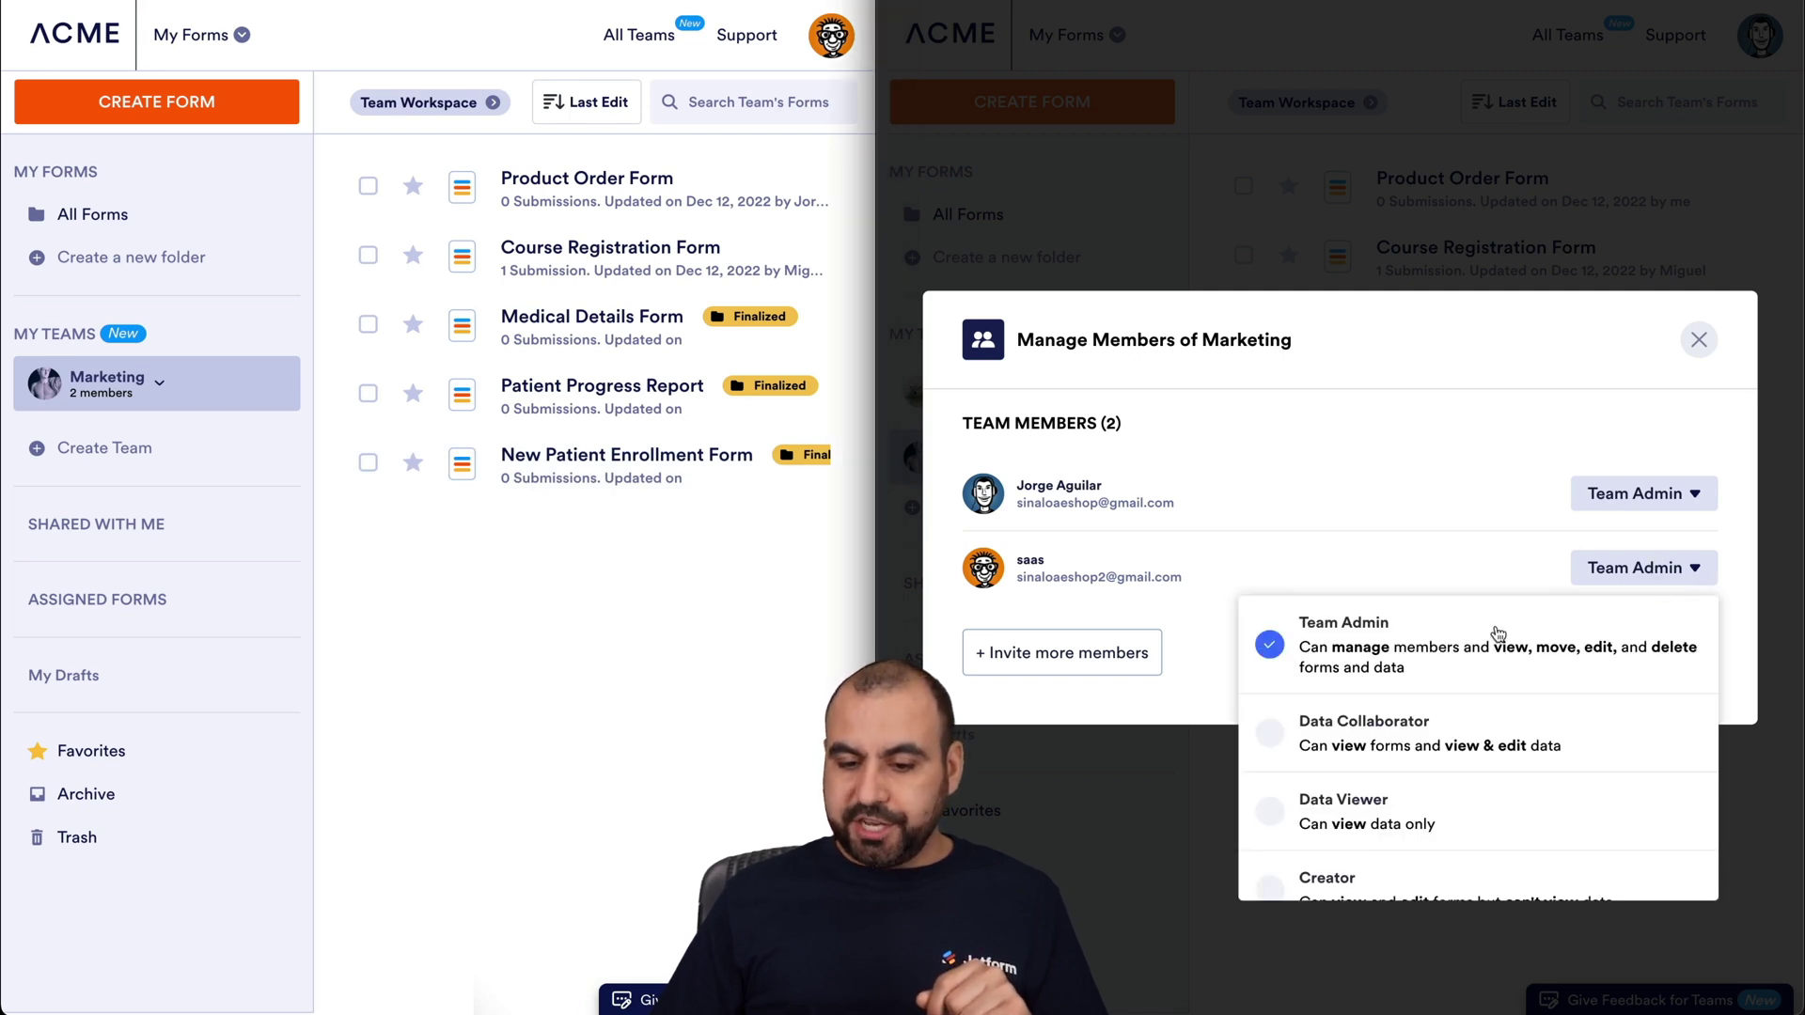
Make the second member a Data Collaborator and view the member list from their account.
click(1365, 731)
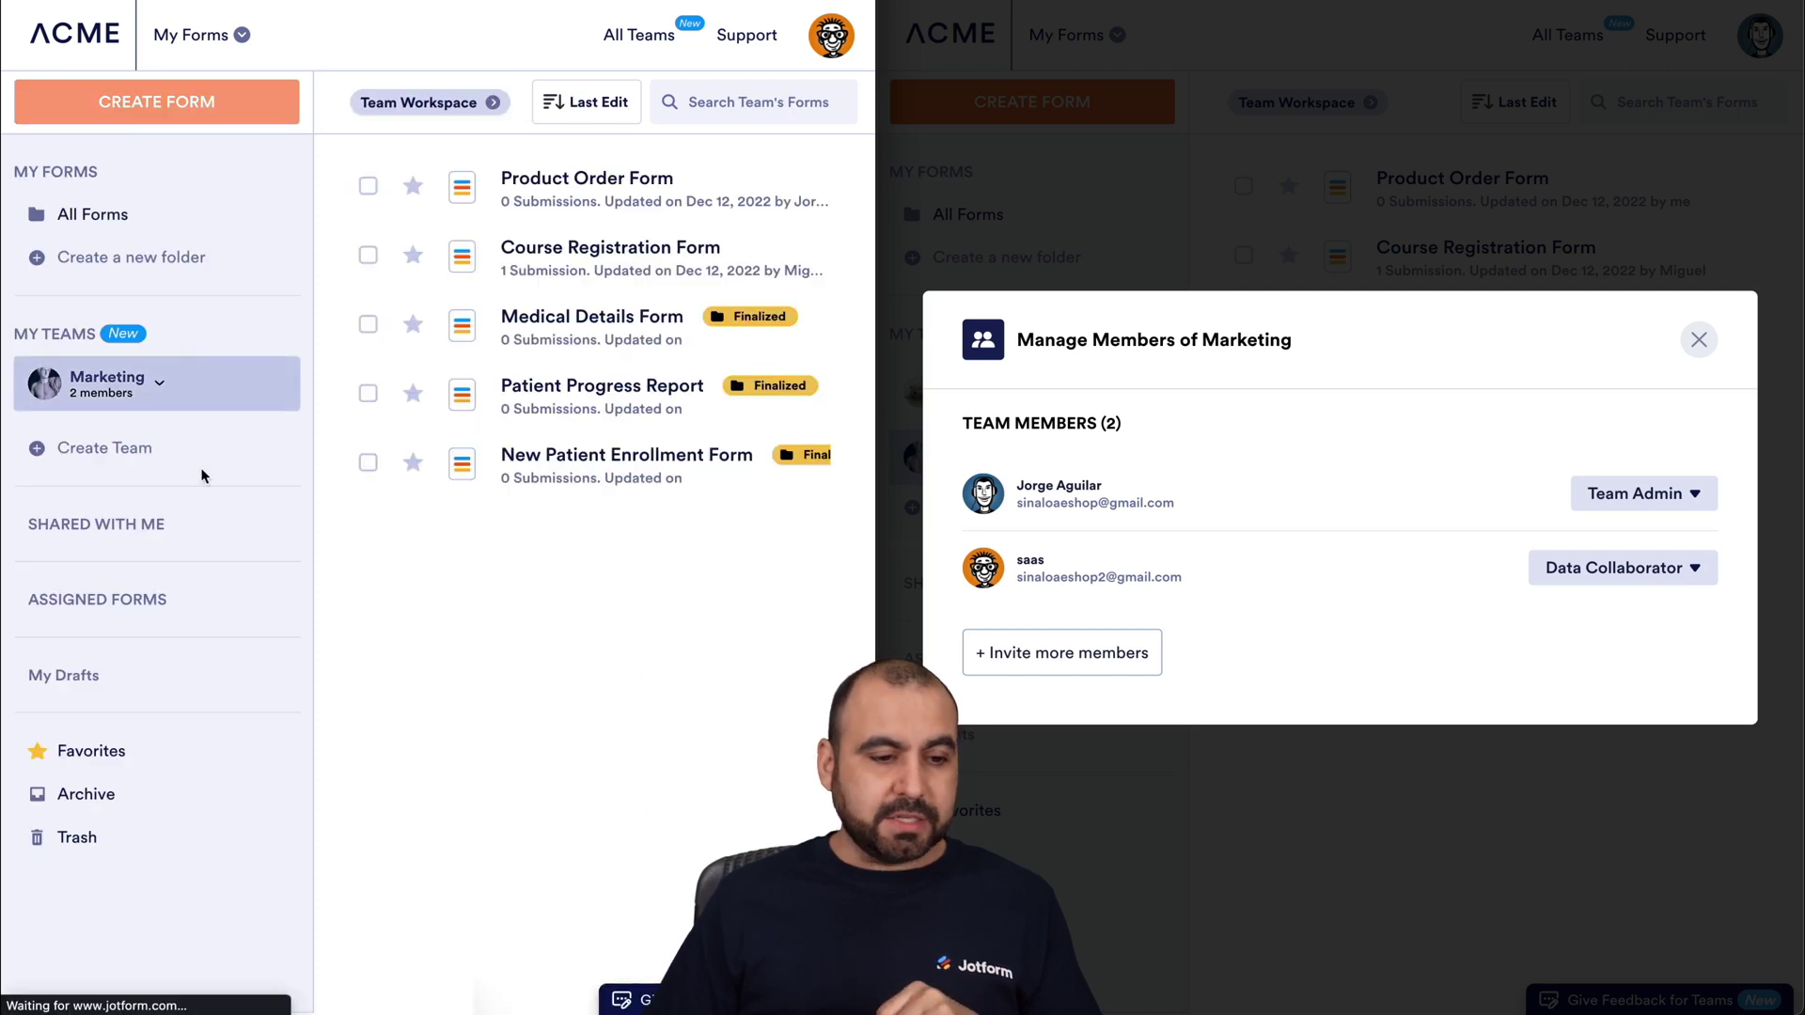
click(101, 393)
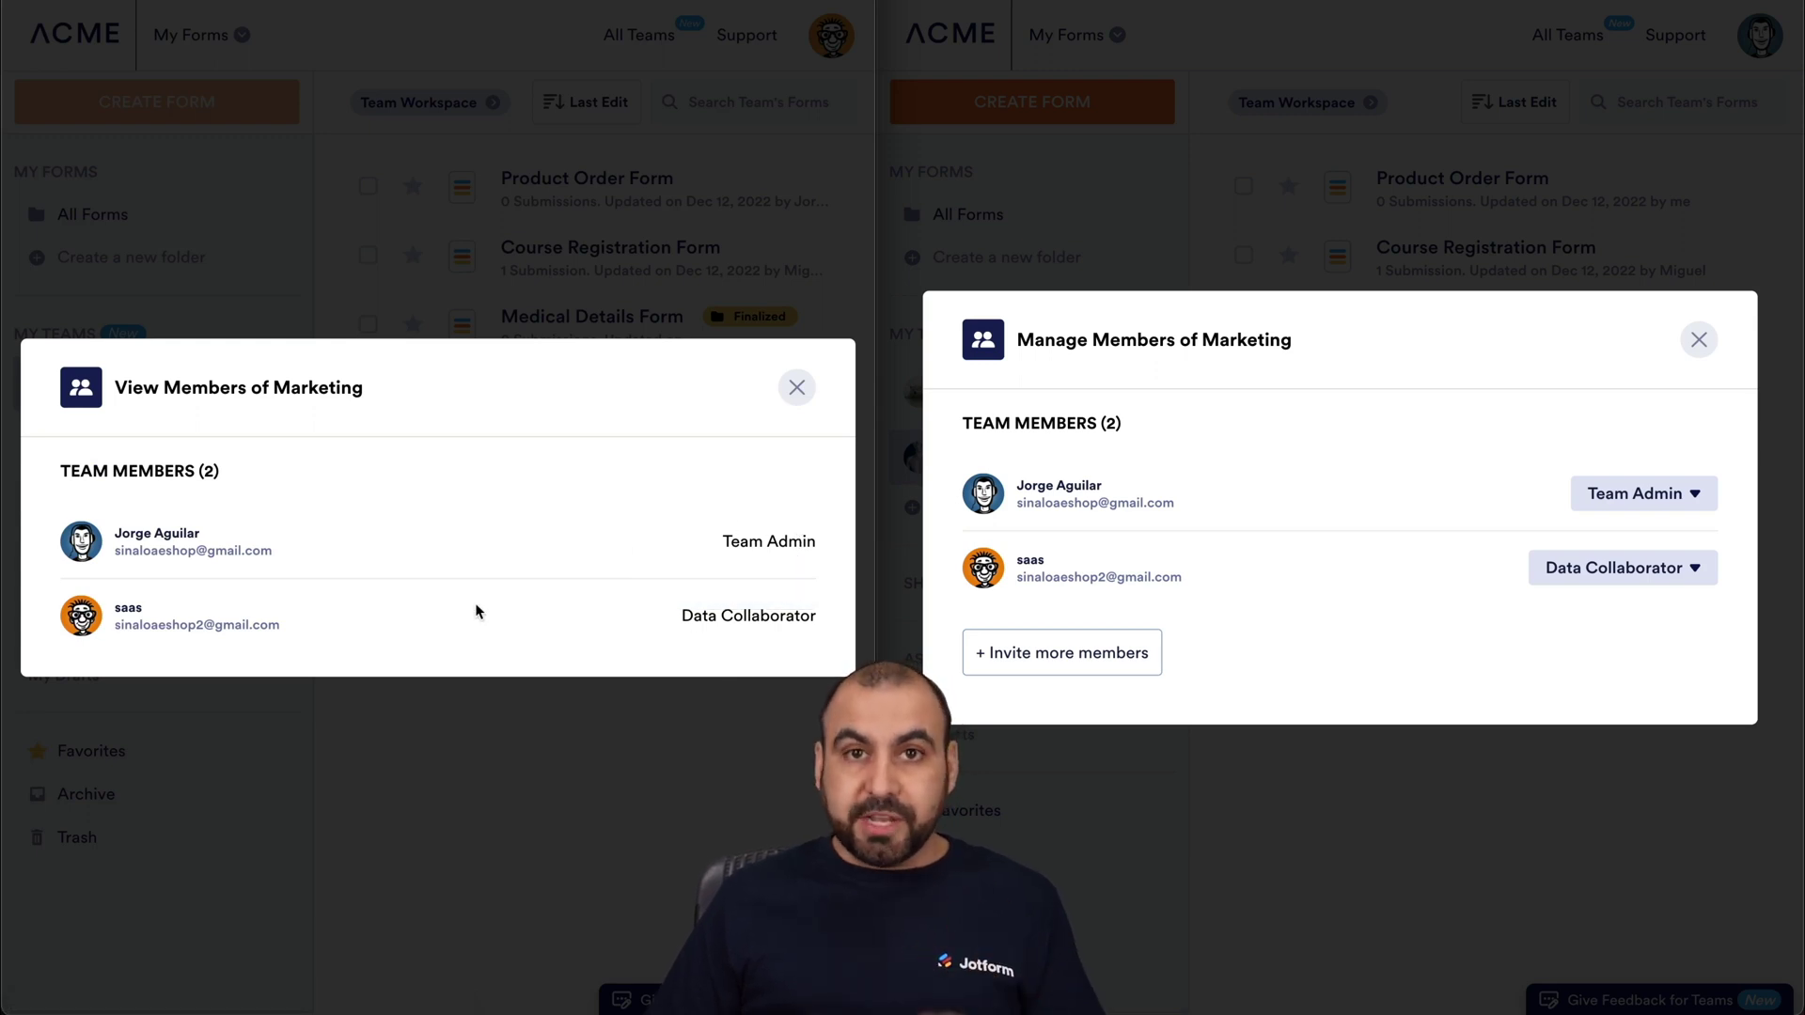
drag(674, 613, 808, 614)
click(809, 615)
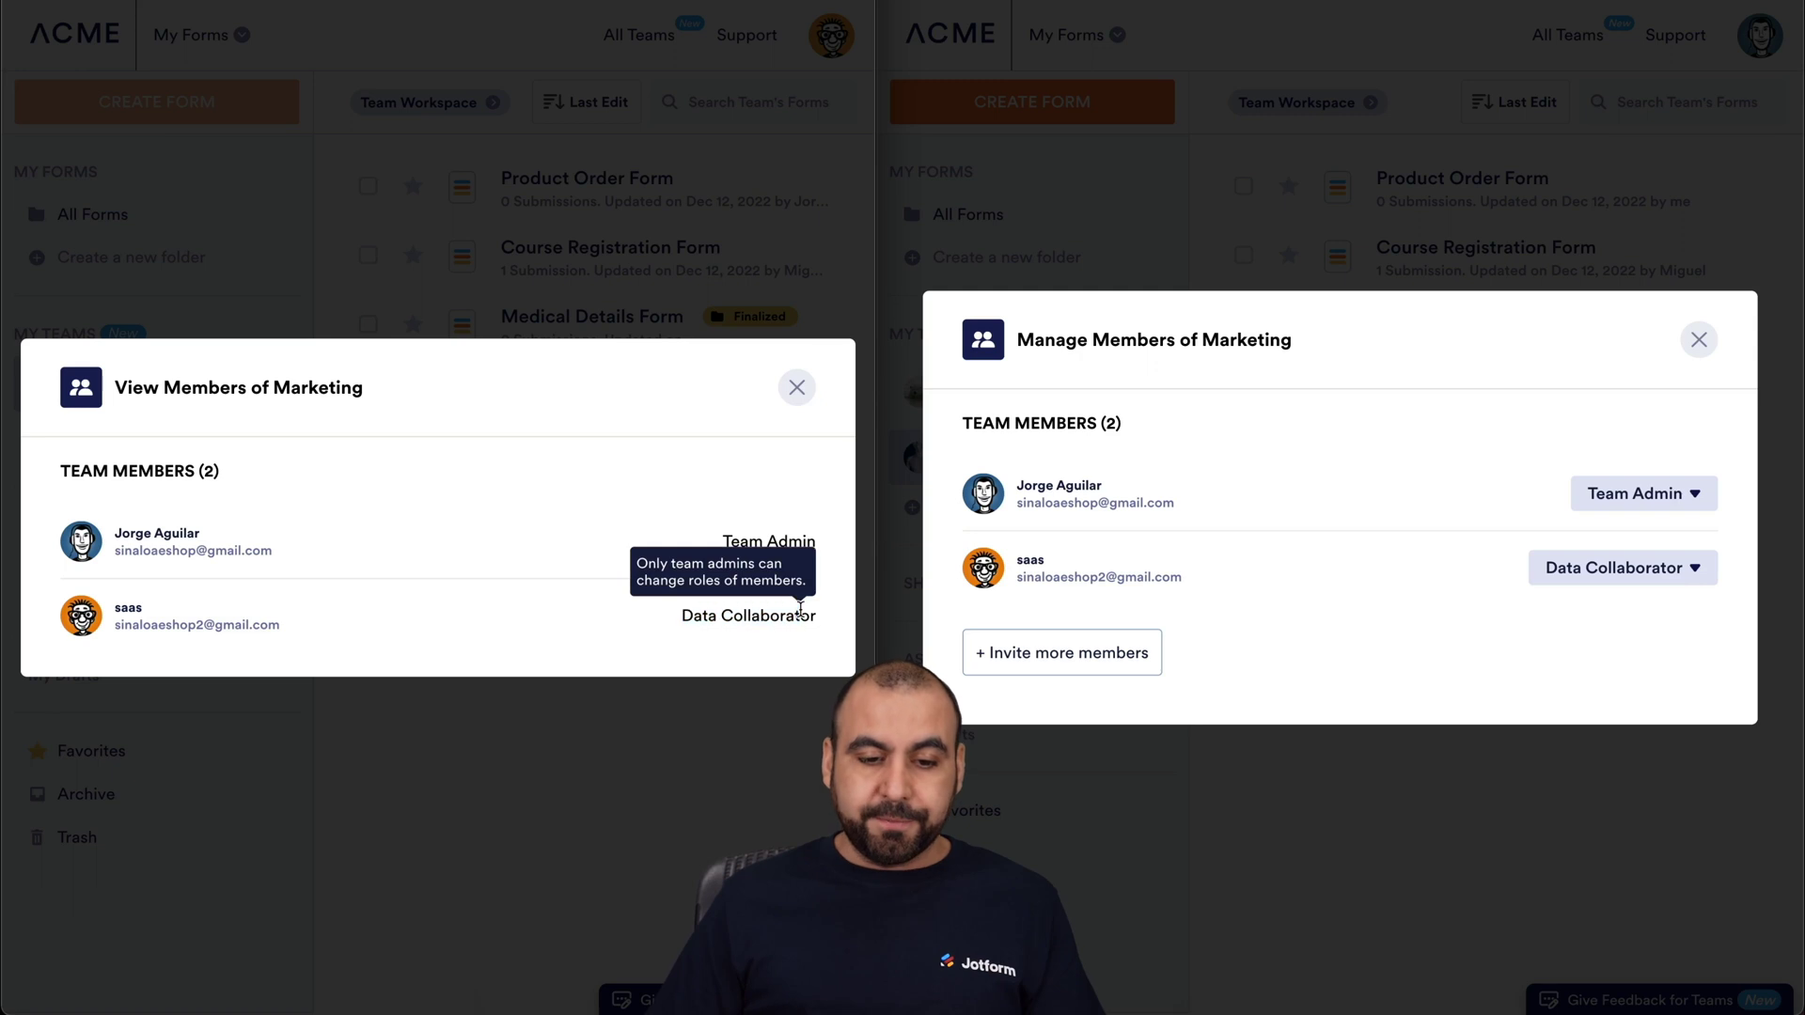
Open Course Registration Form's submissions from its reduced More actions menu.
click(797, 383)
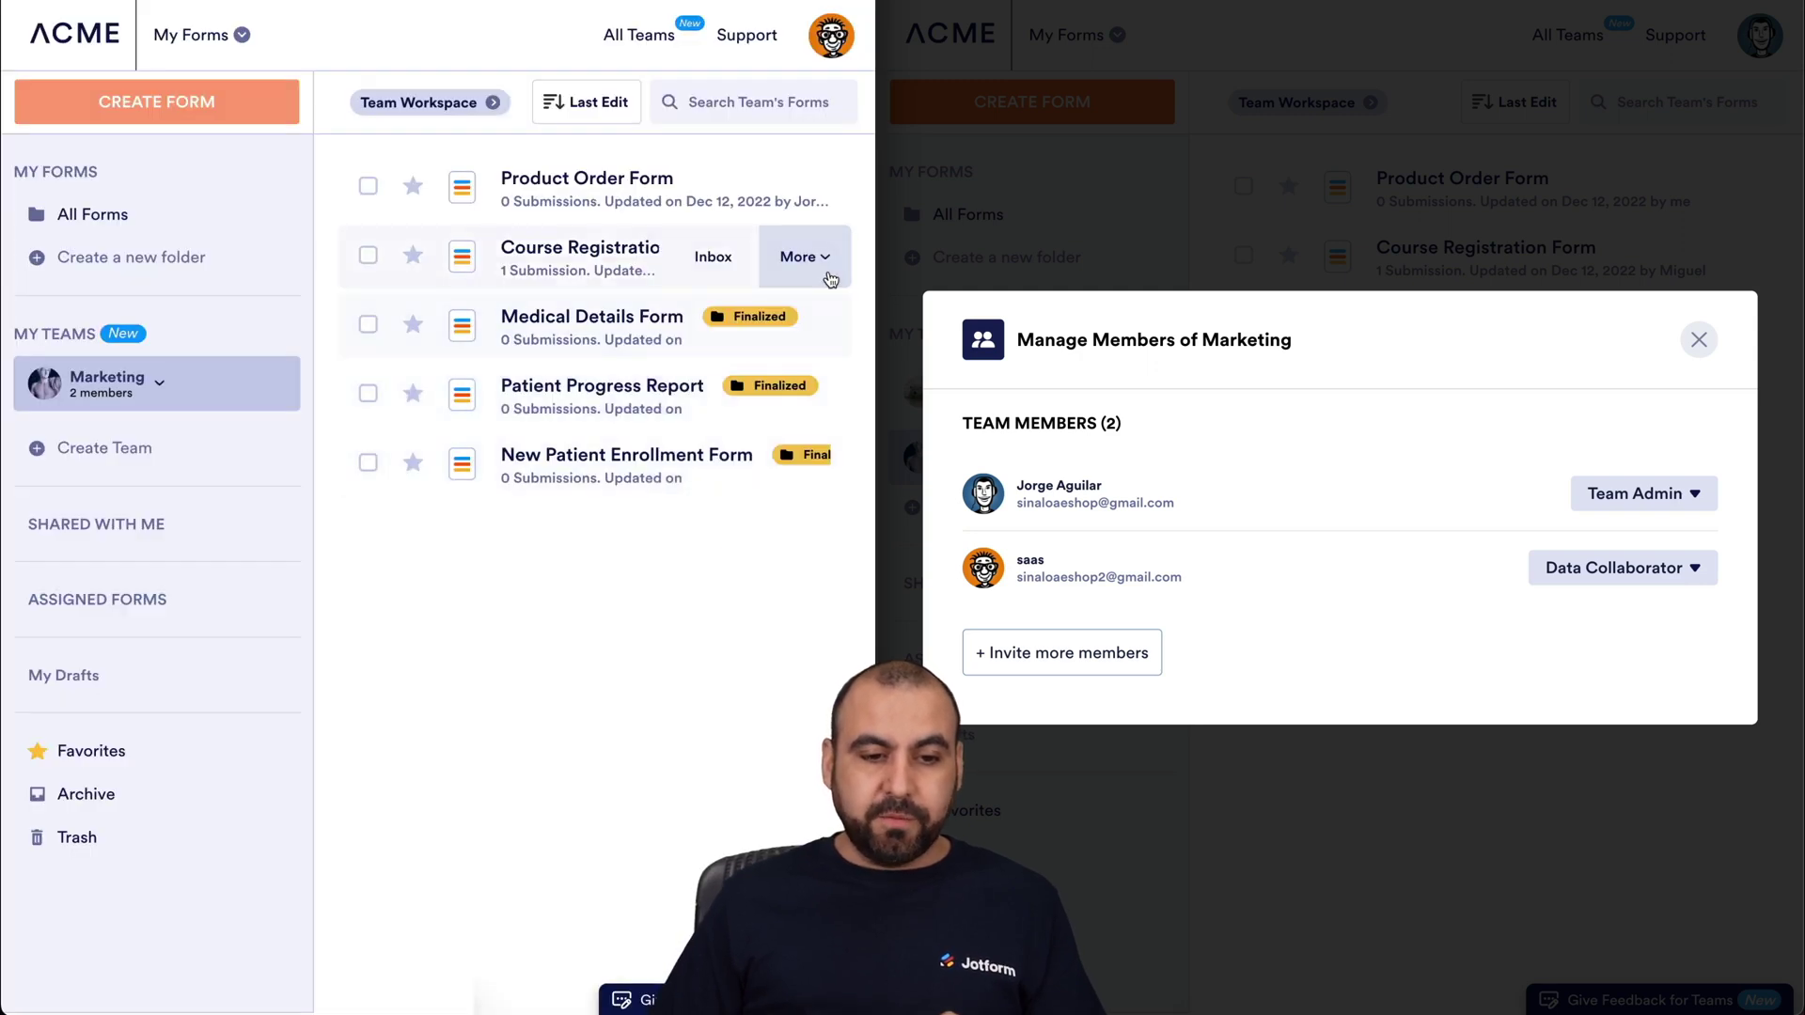
click(829, 276)
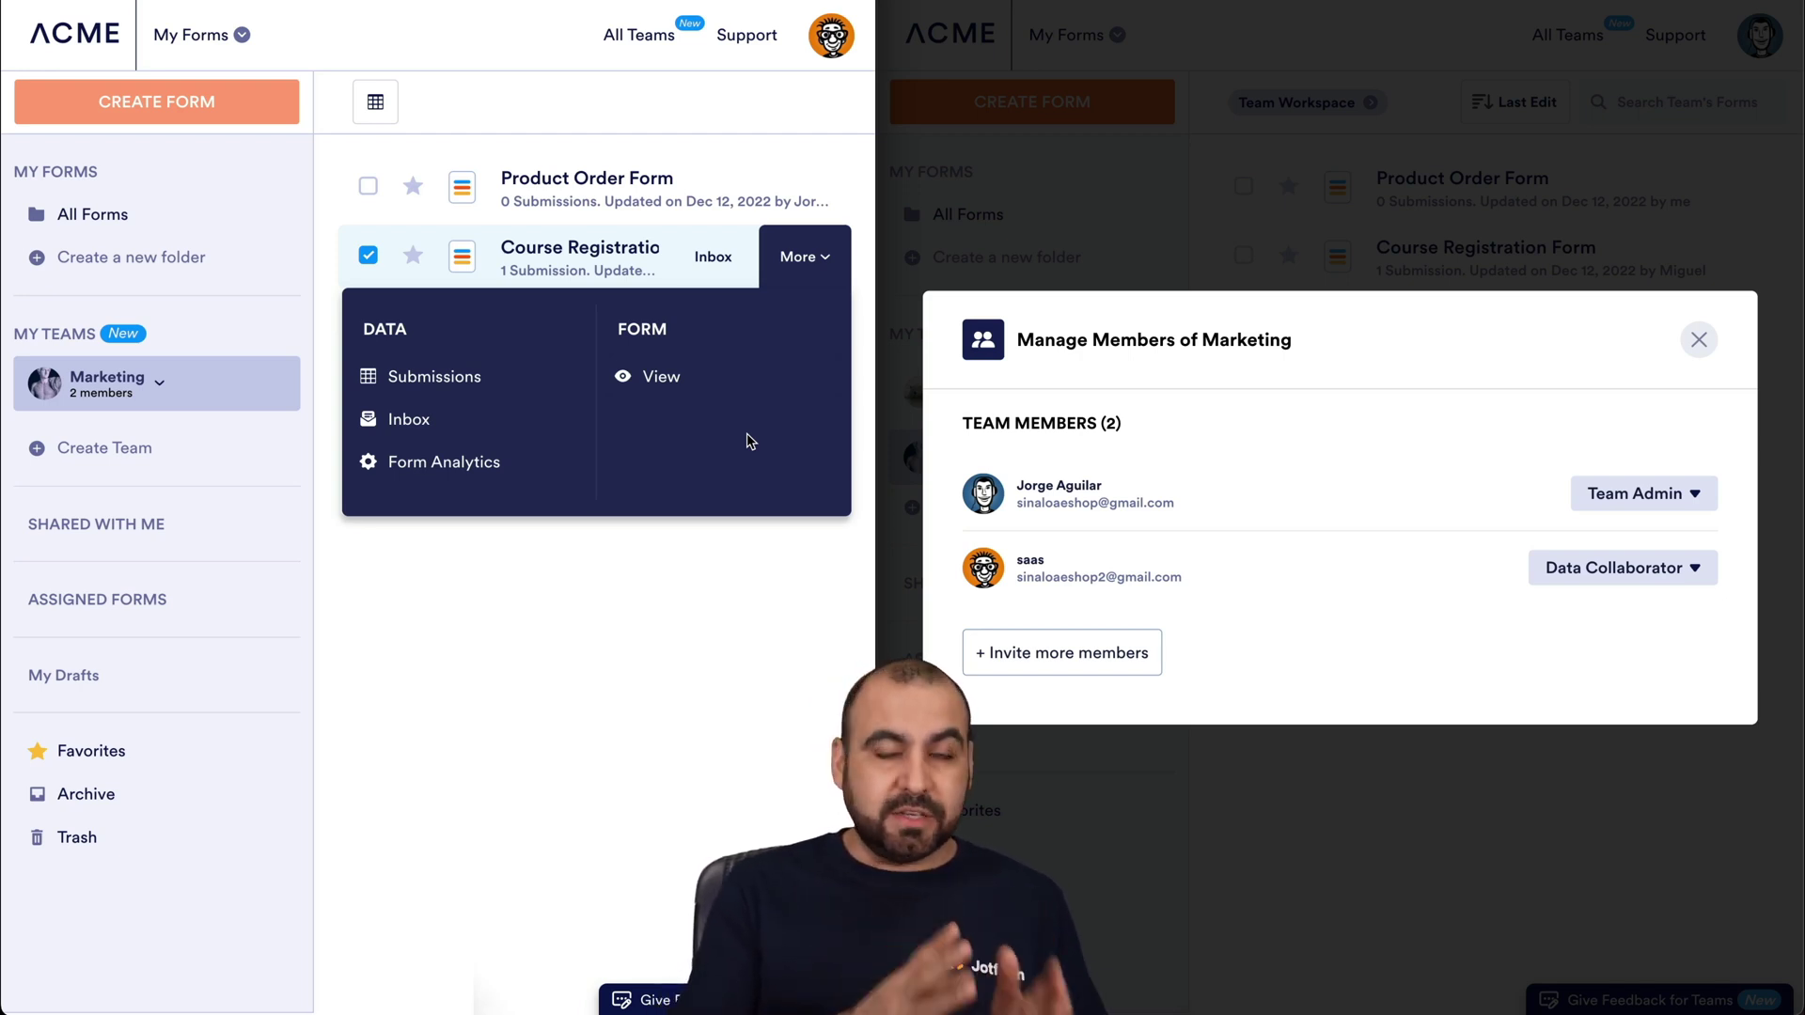
click(470, 381)
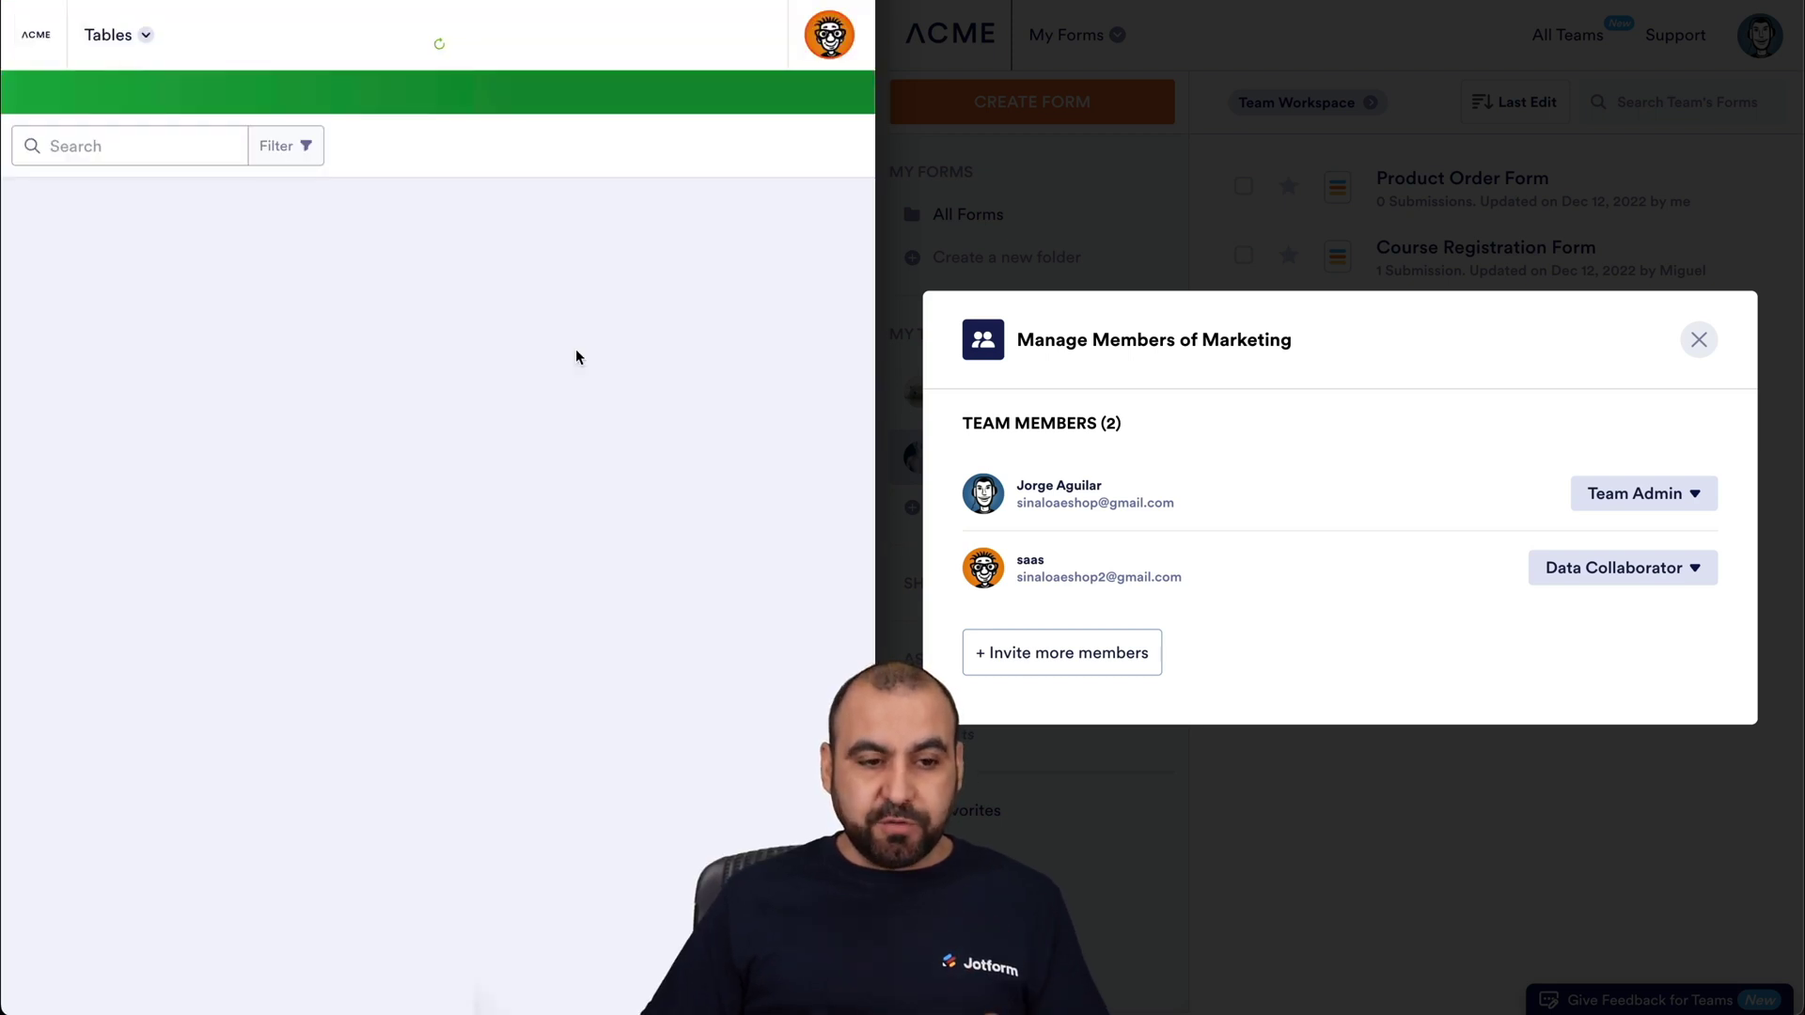
Edit and save row 1's Phone Number in Tables, then return to the Marketing forms list.
scroll(595, 245, right, 6)
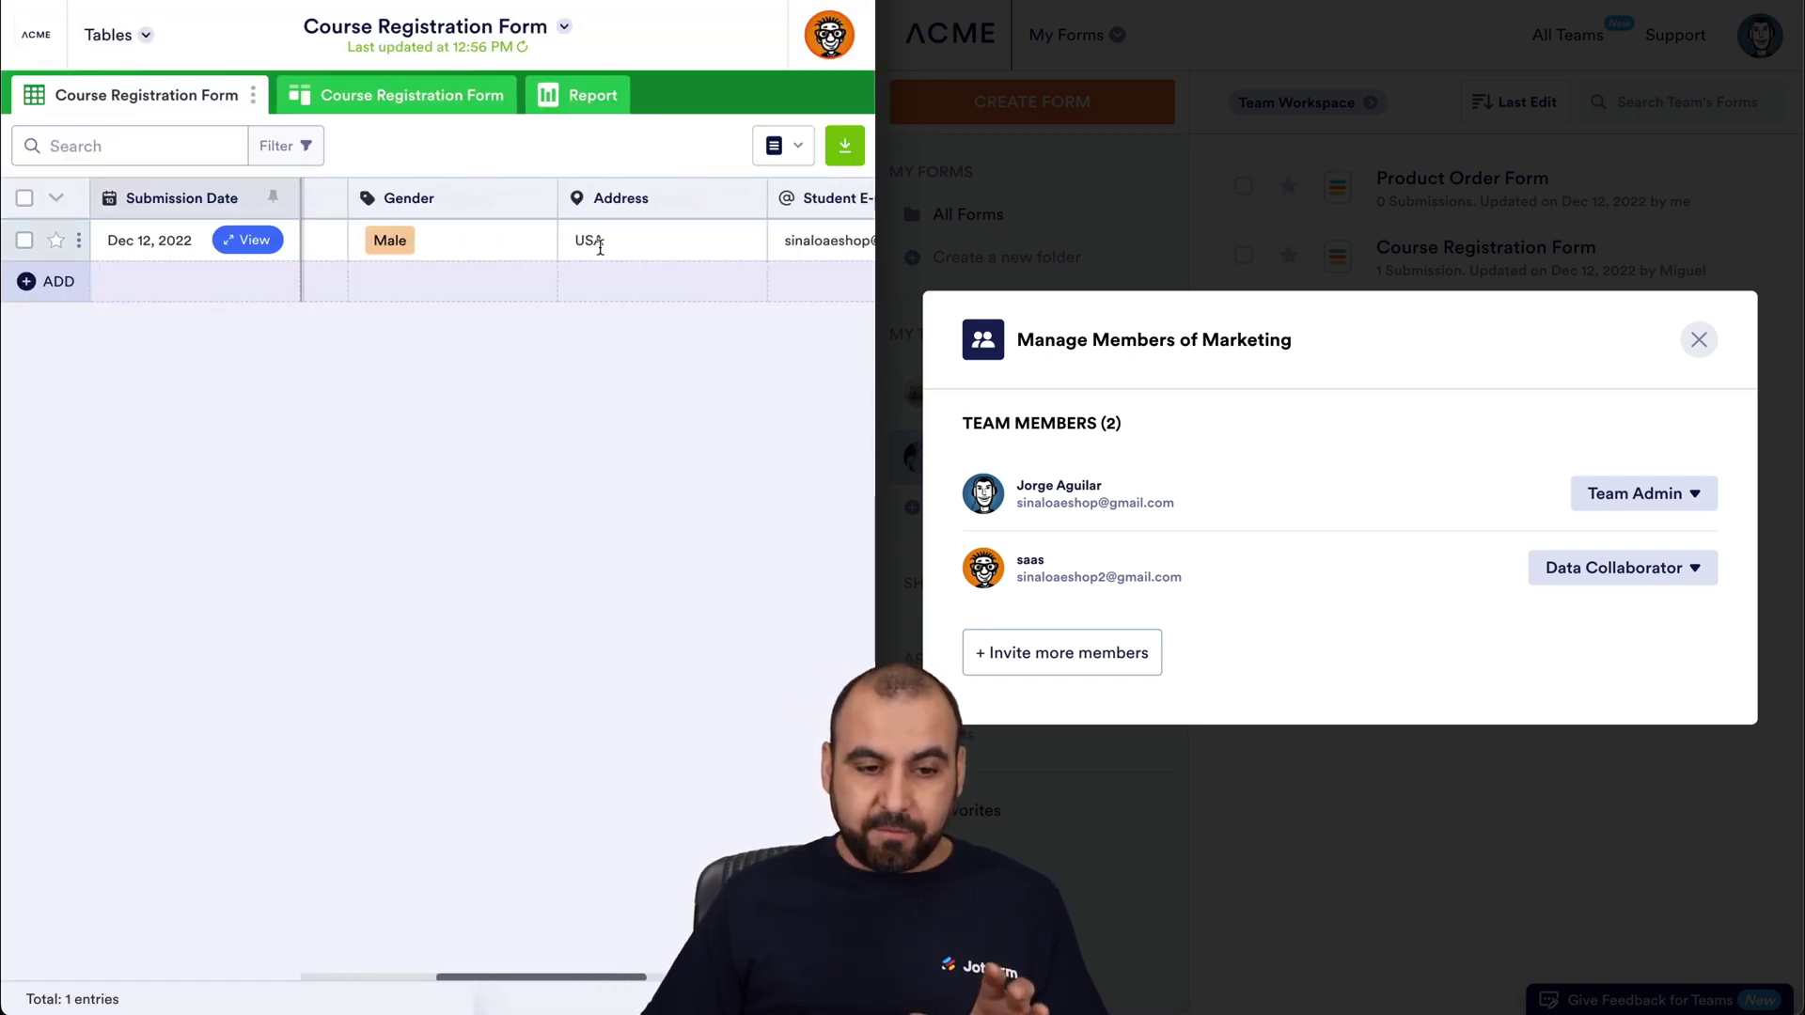
scroll(600, 247, right, 5)
scroll(600, 247, left, 2)
click(650, 239)
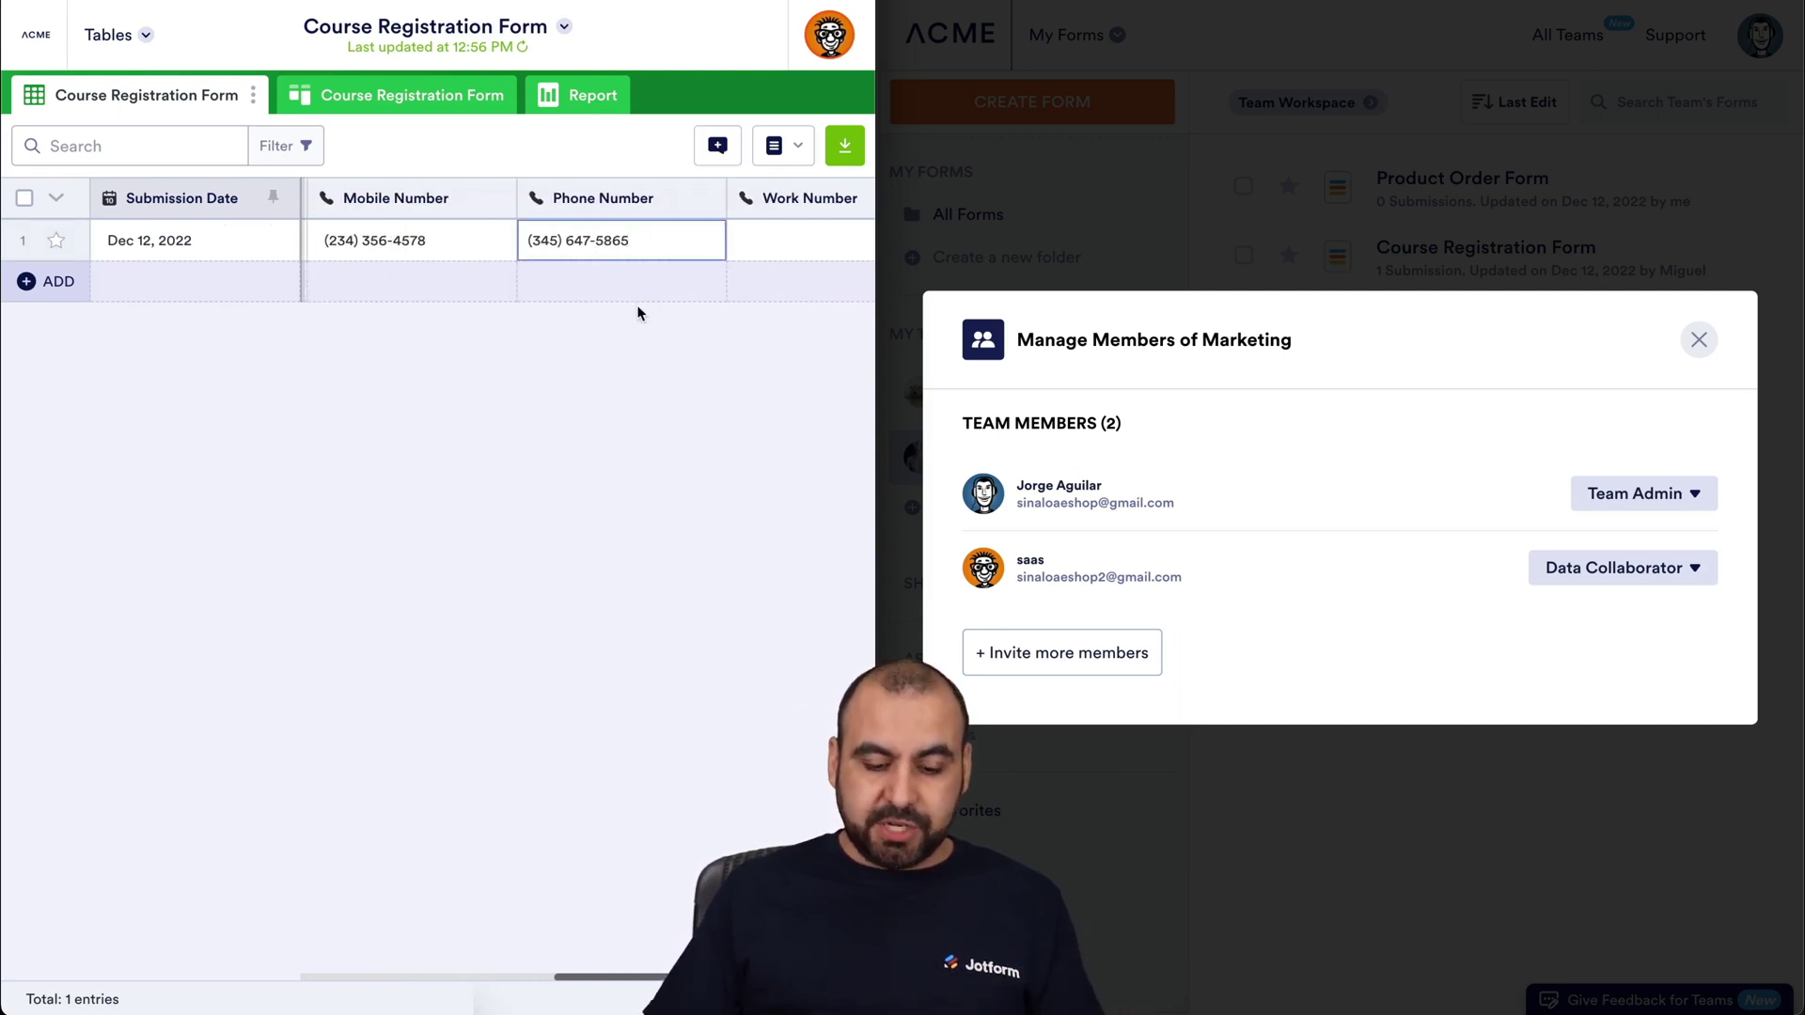
click(697, 451)
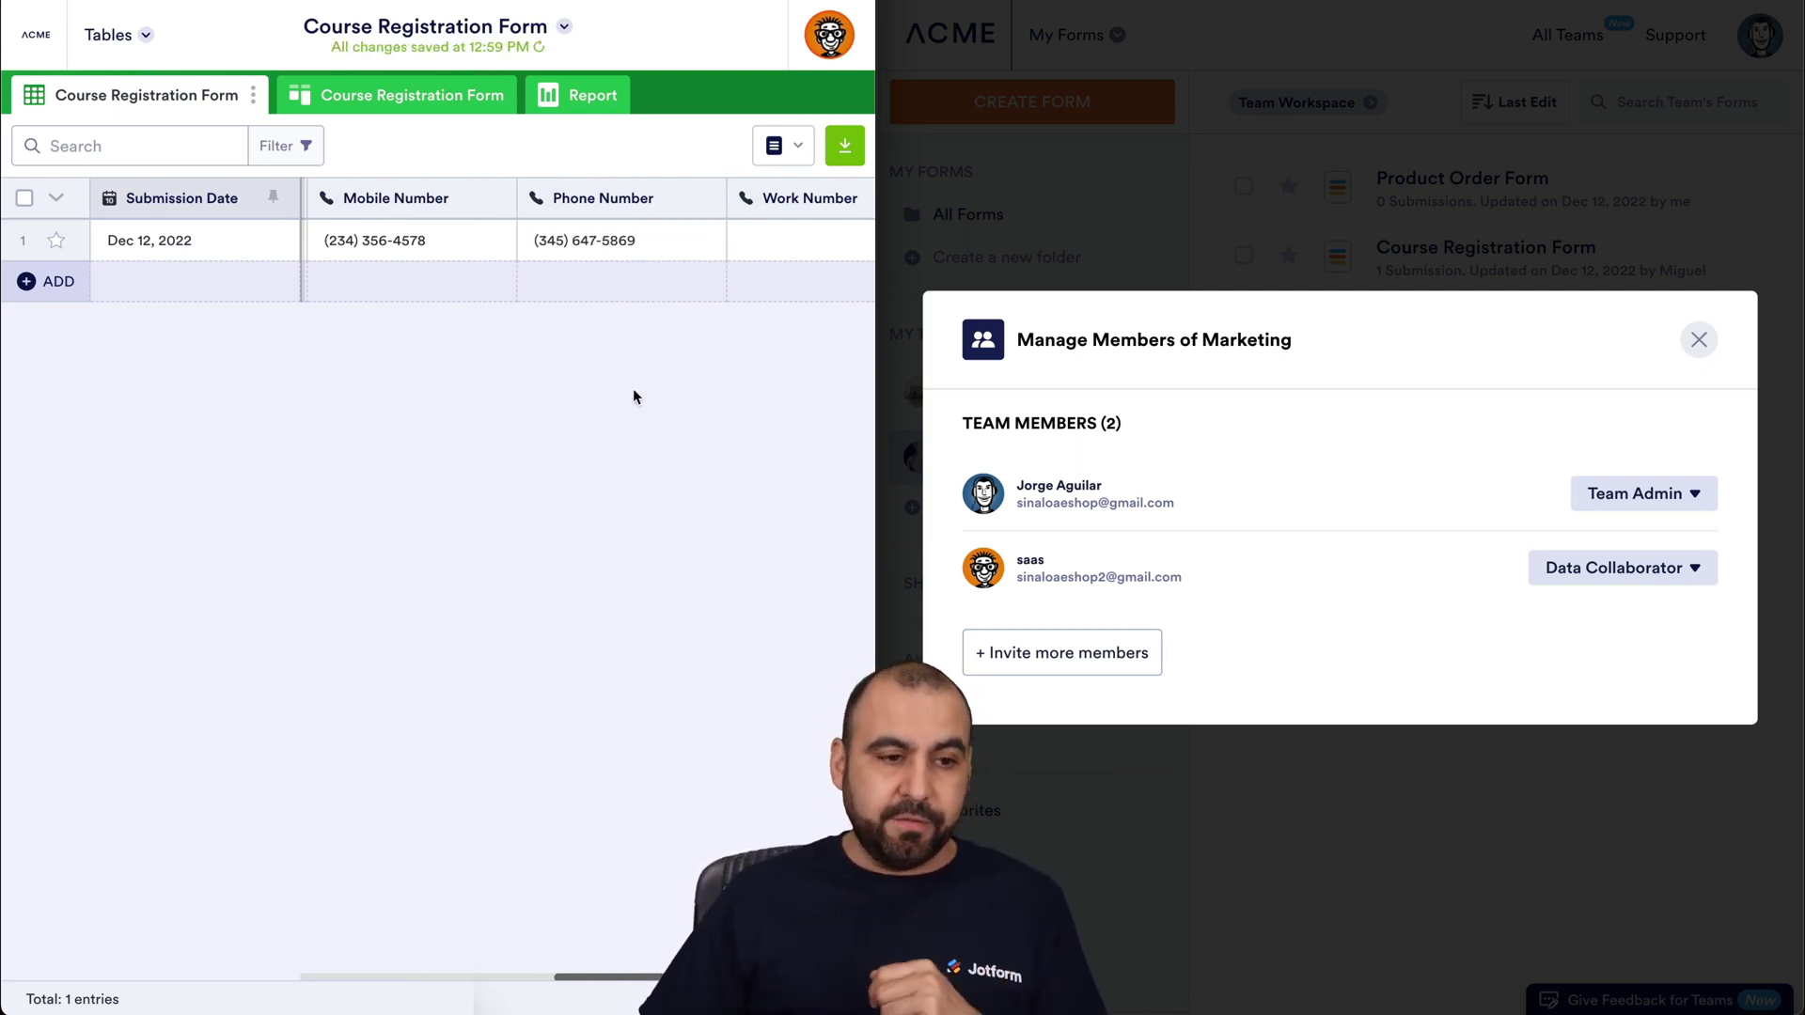
click(28, 40)
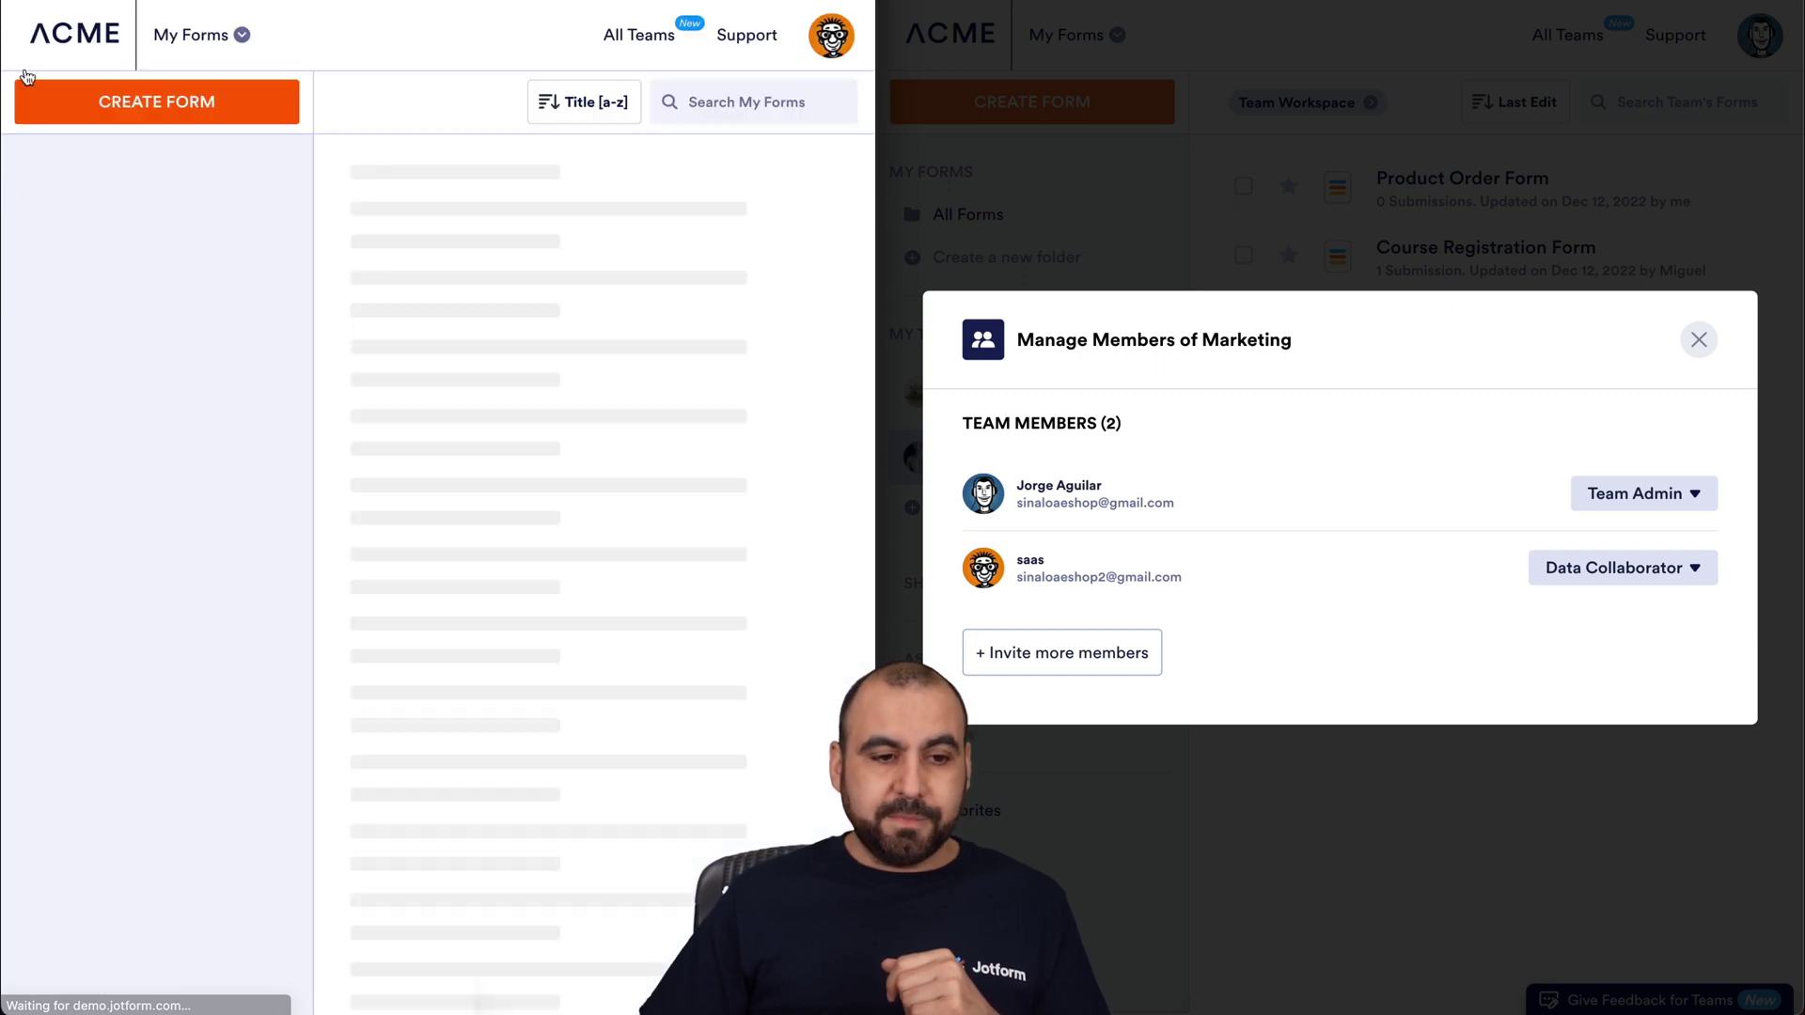
click(1634, 575)
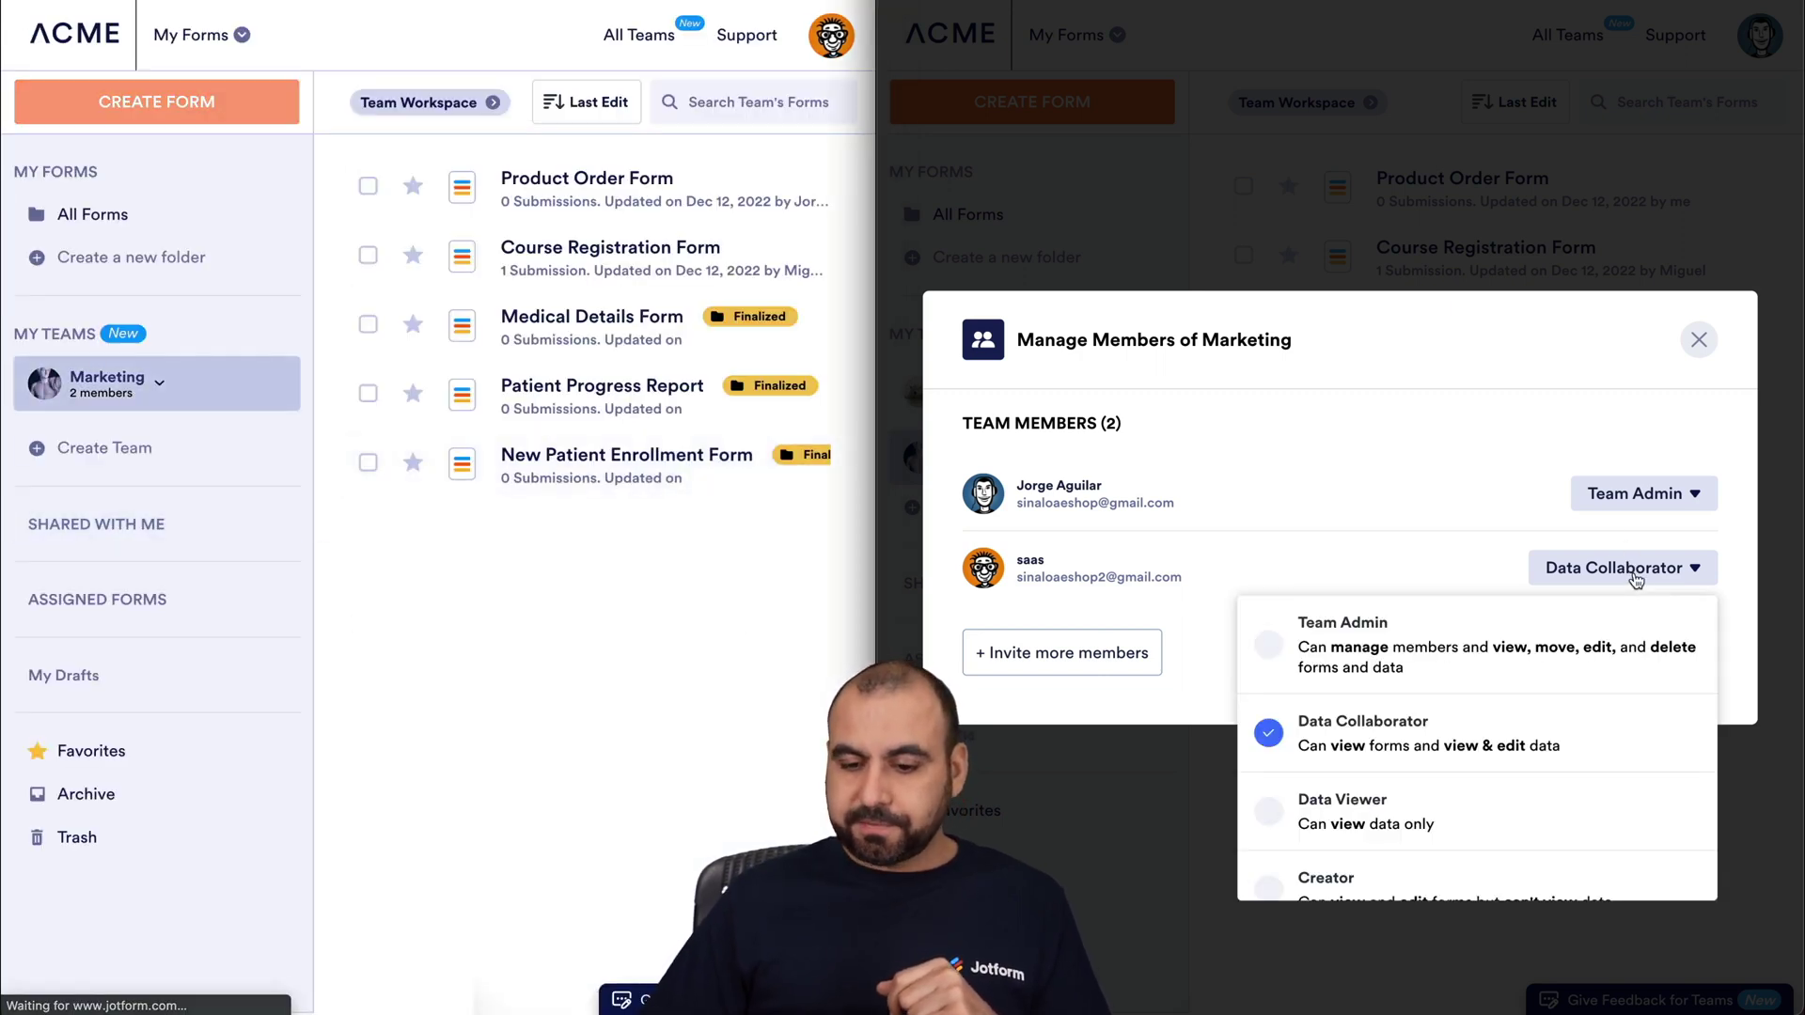
Switch the member to Data Viewer, reload and check their member list, then open Course Registration Form submissions.
click(1378, 798)
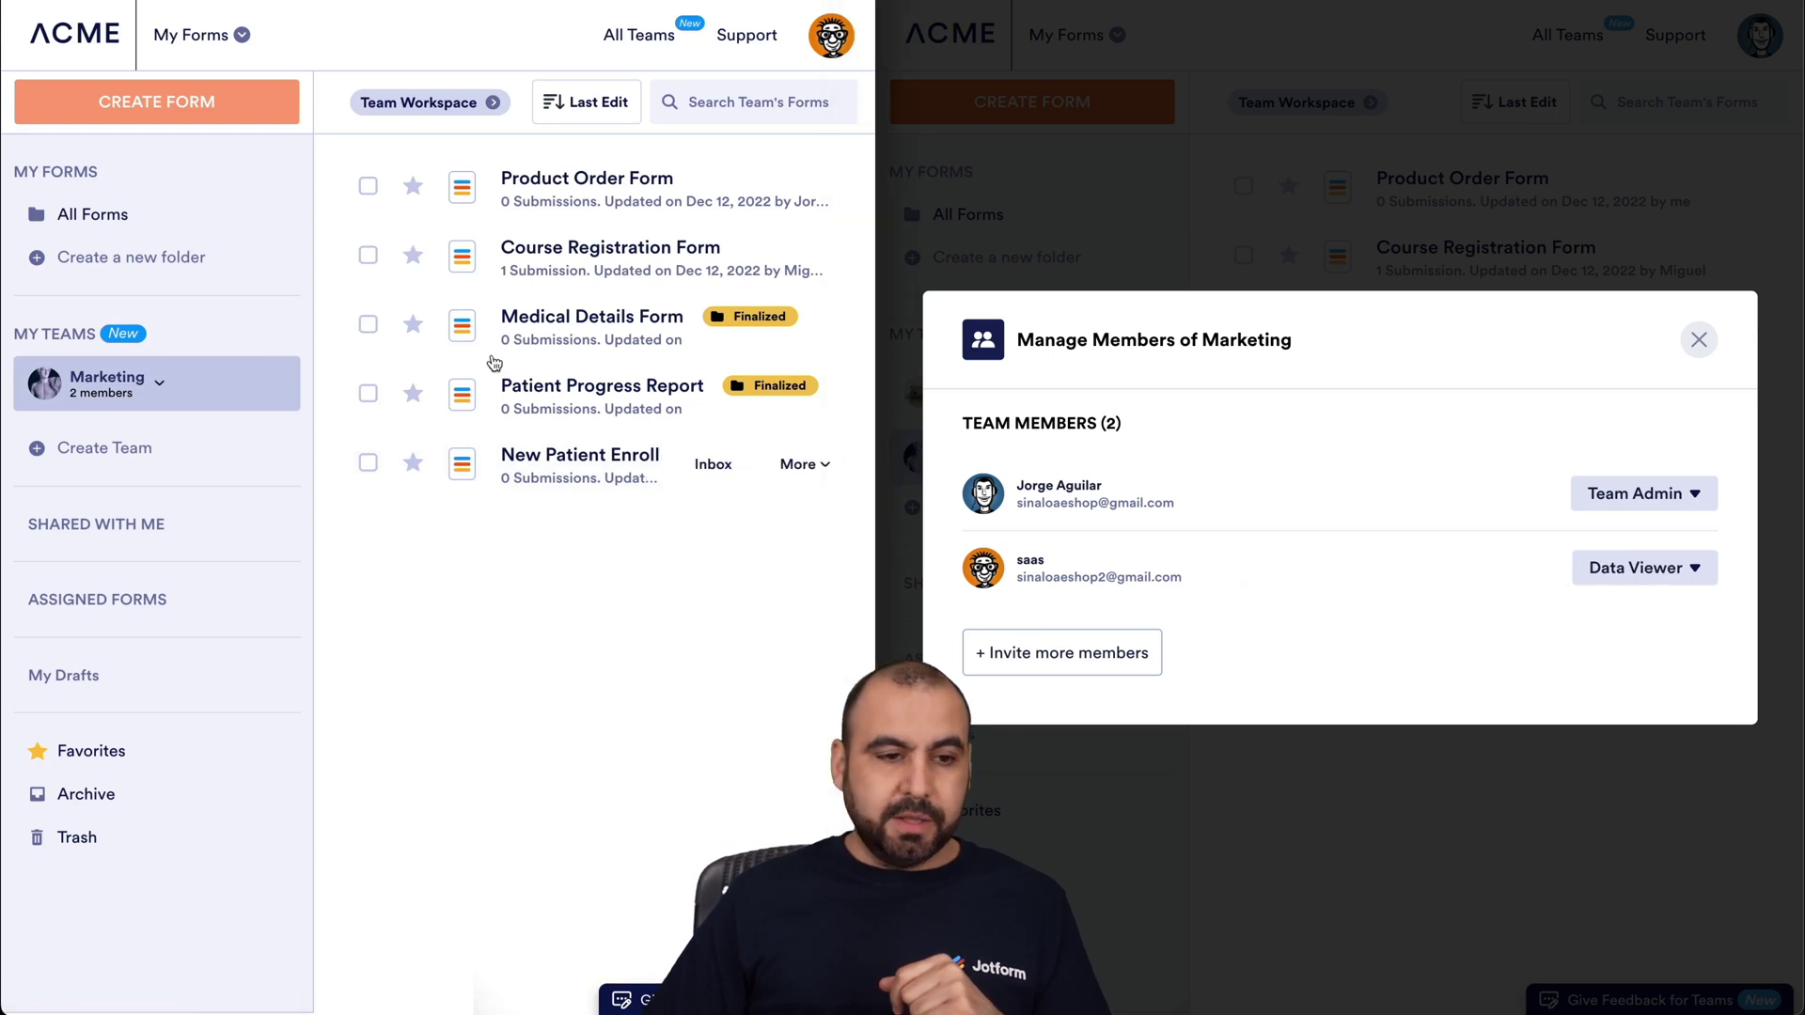
key(super+r)
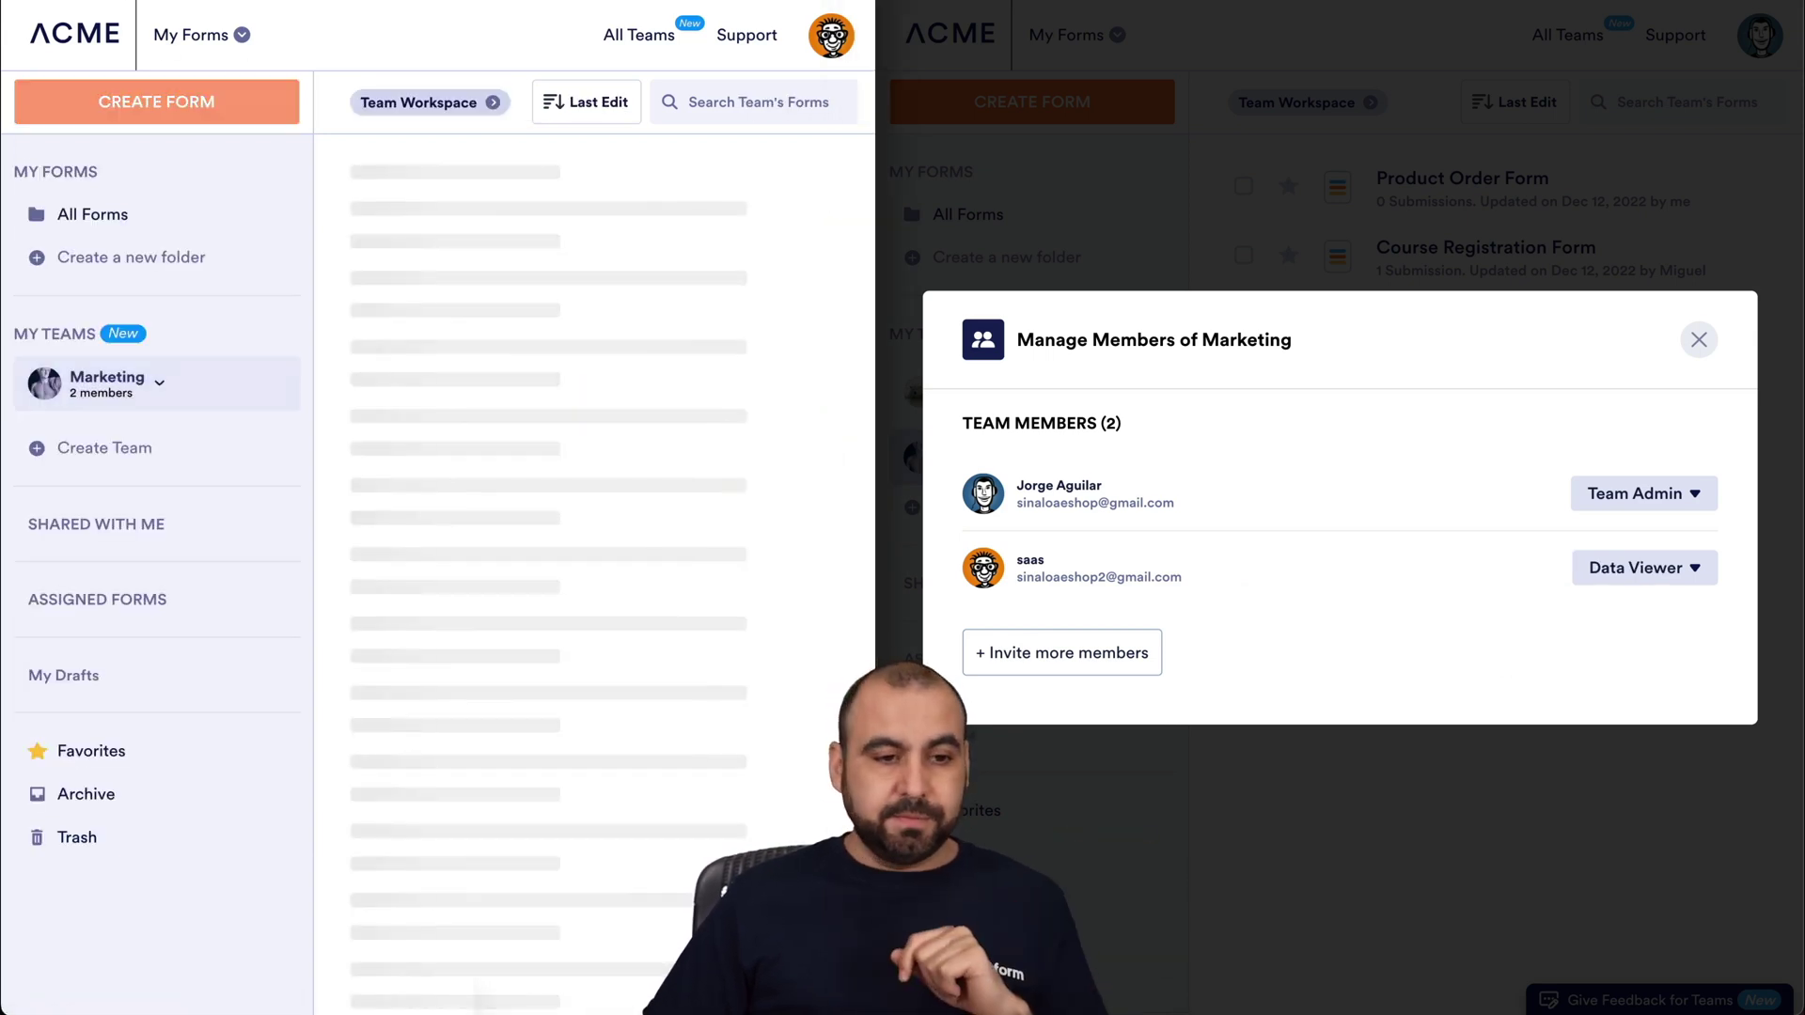
click(108, 394)
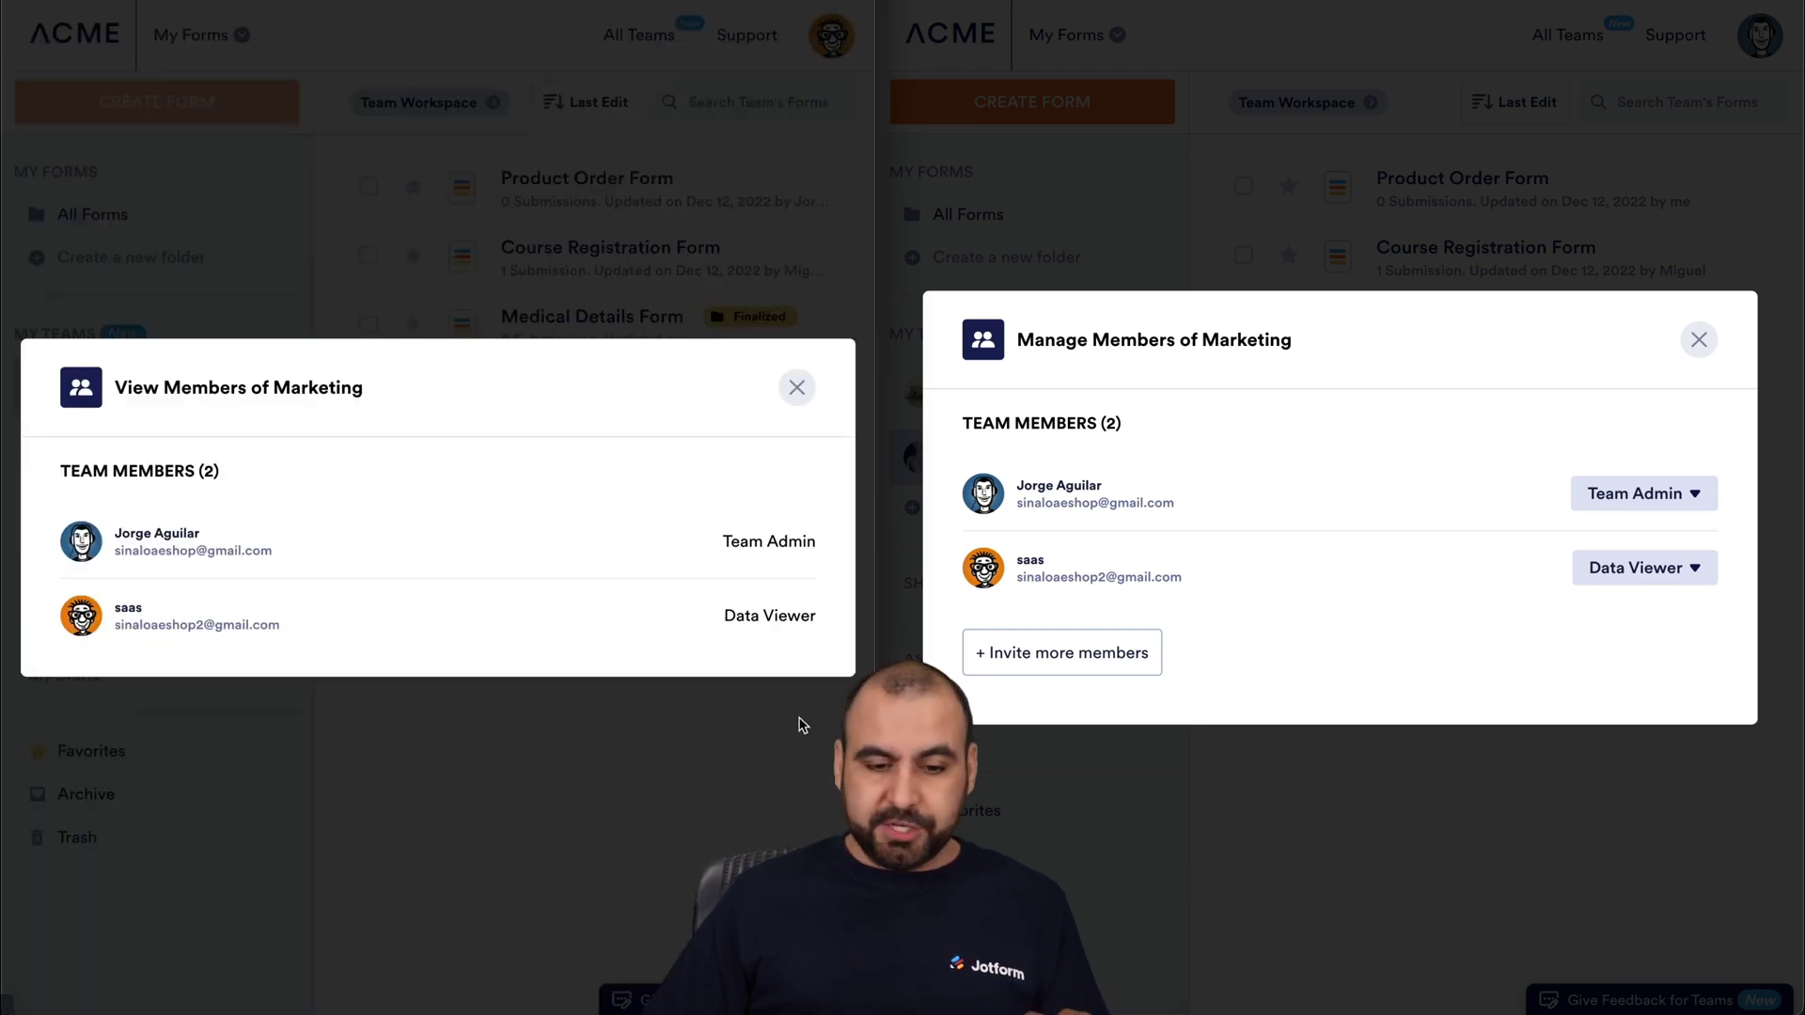
click(796, 387)
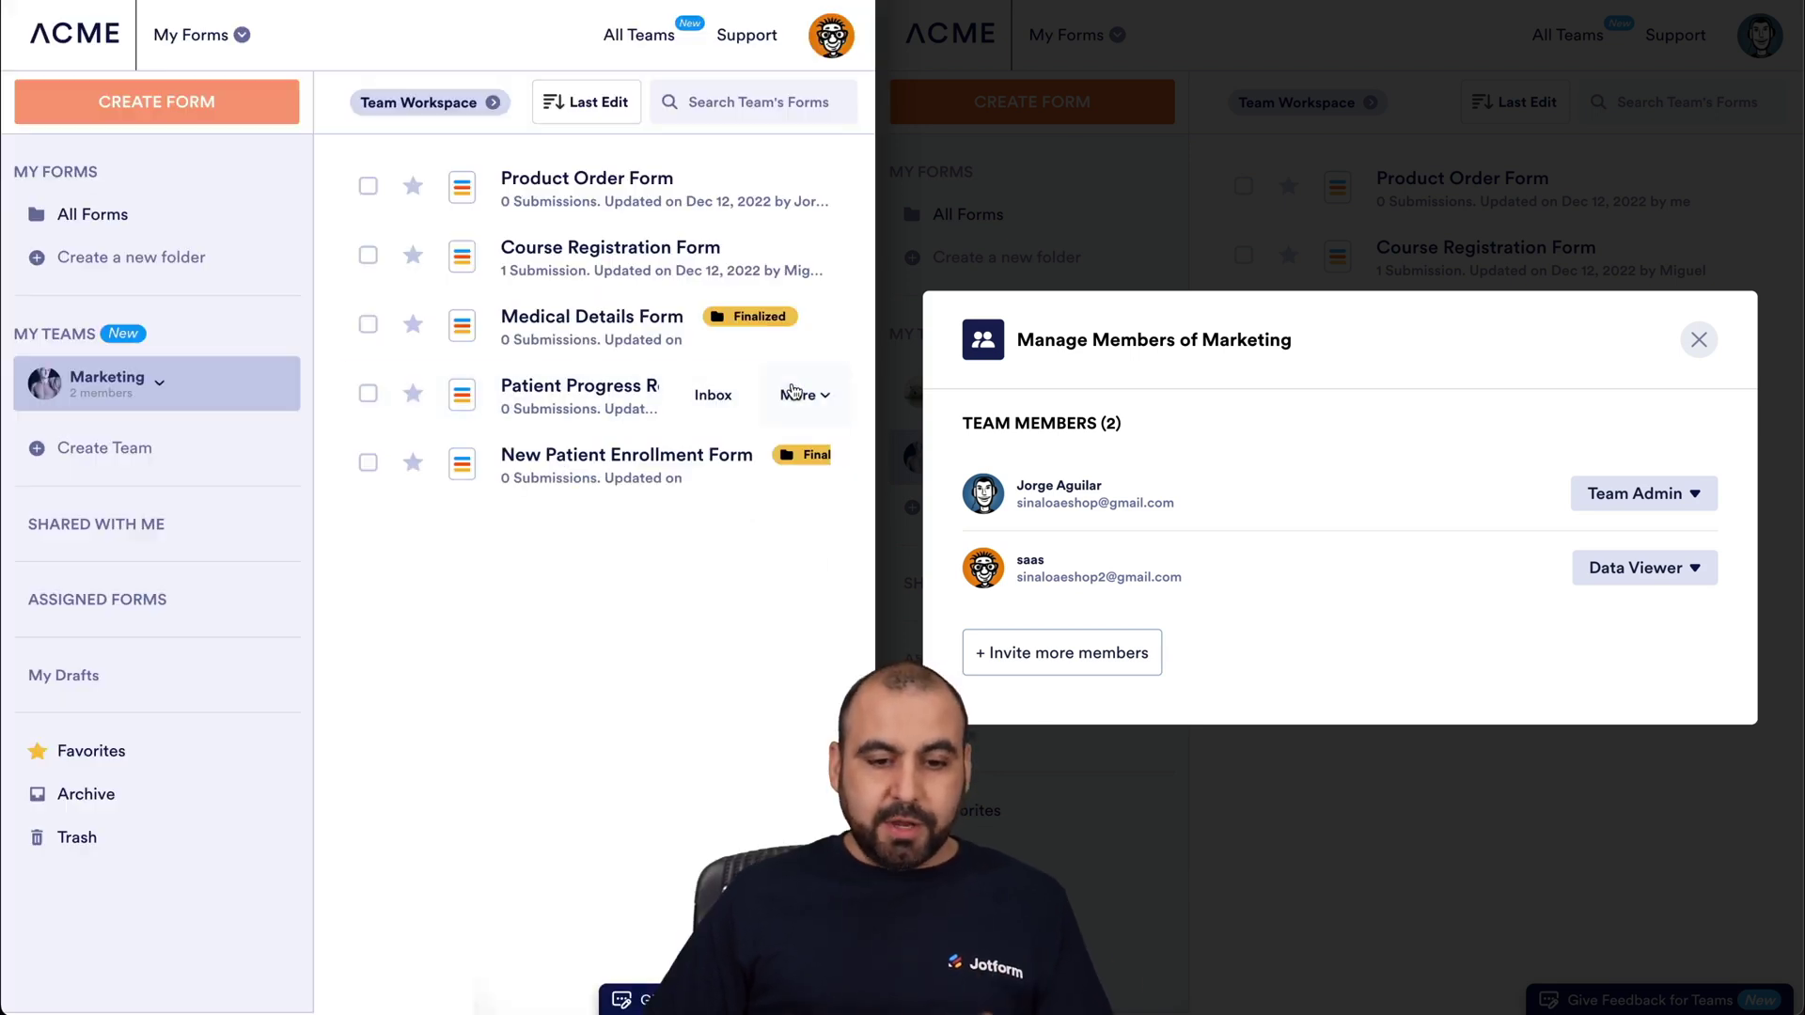
click(836, 257)
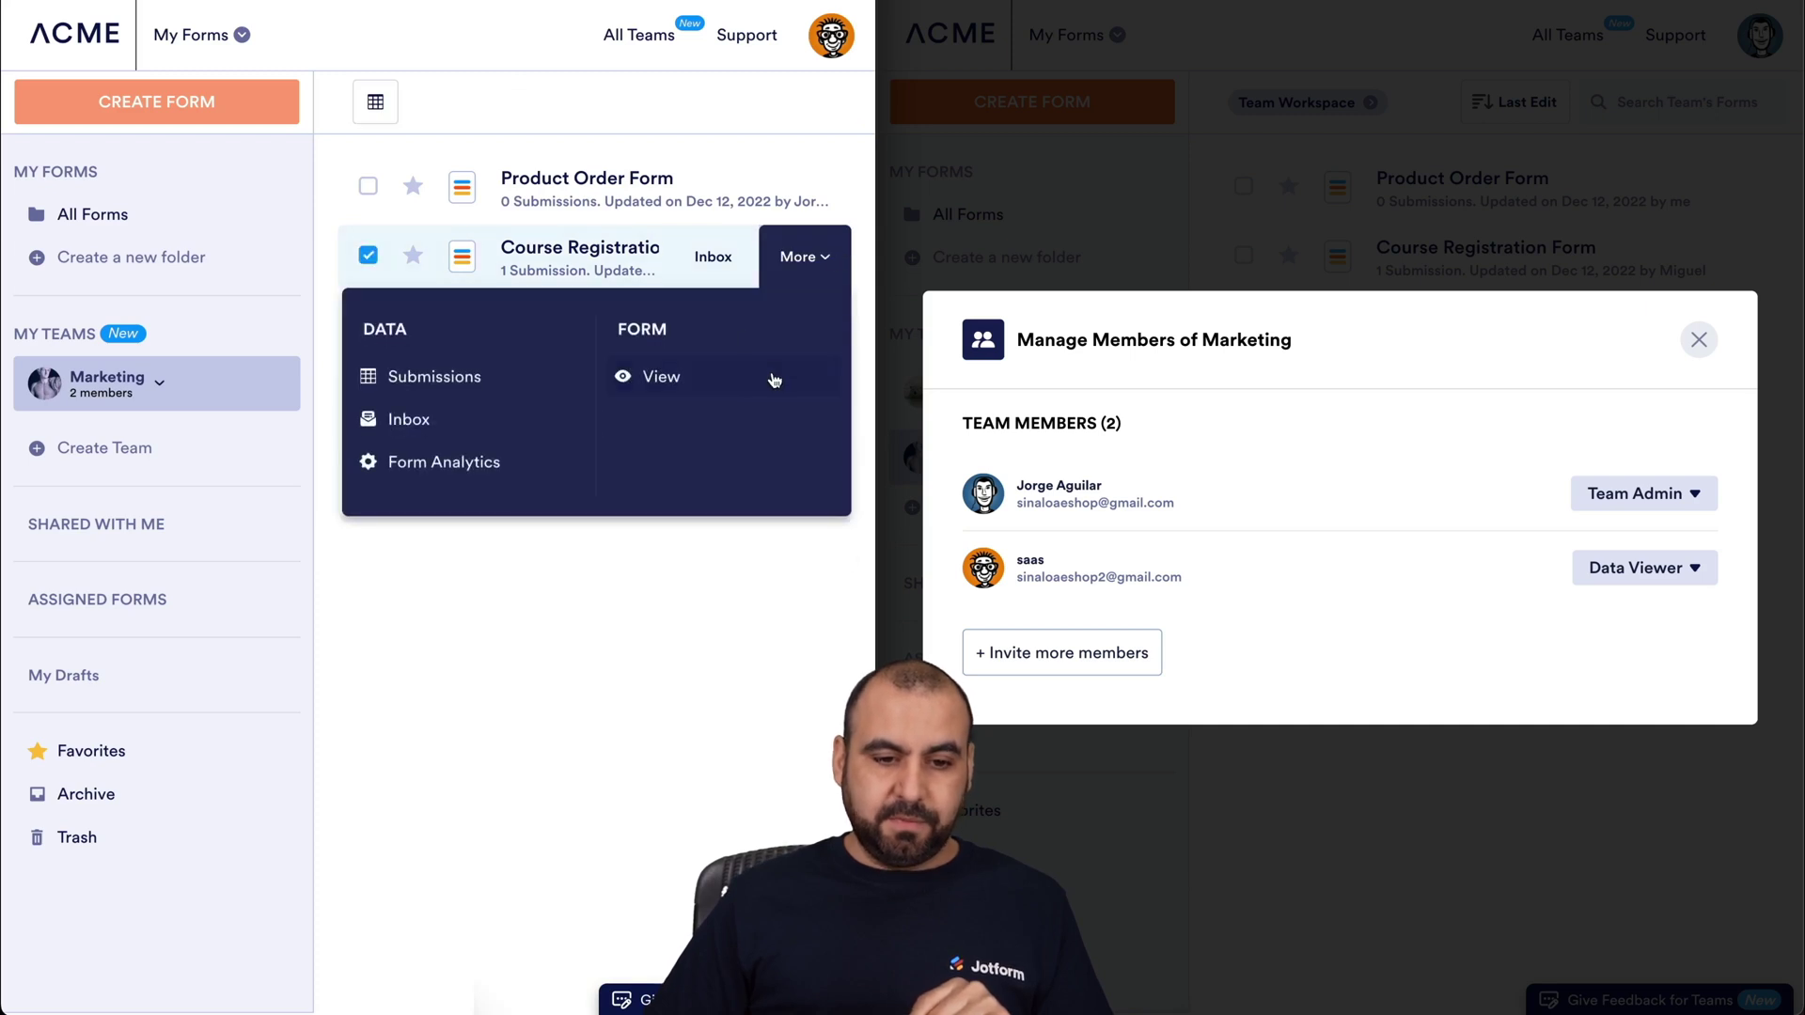
click(478, 378)
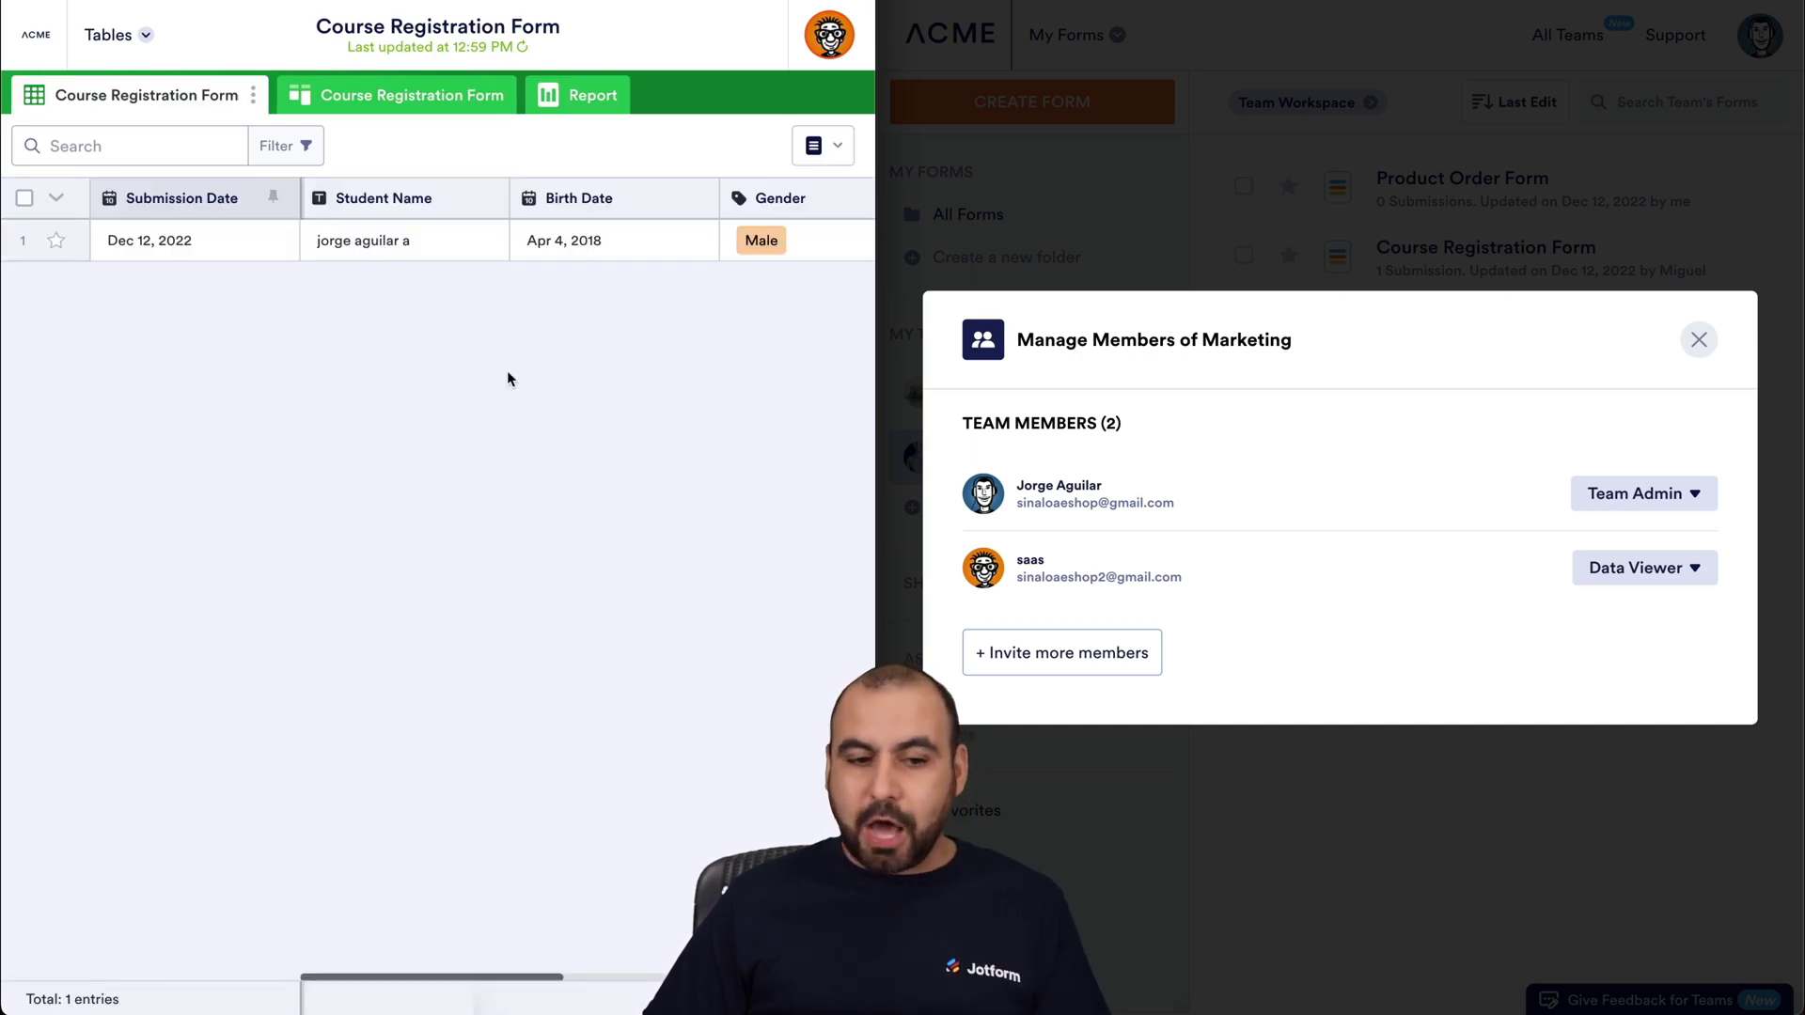
Try editing the Phone Number cell as Data Viewer, cancel with Escape, and return to the forms list.
scroll(635, 258, right, 6)
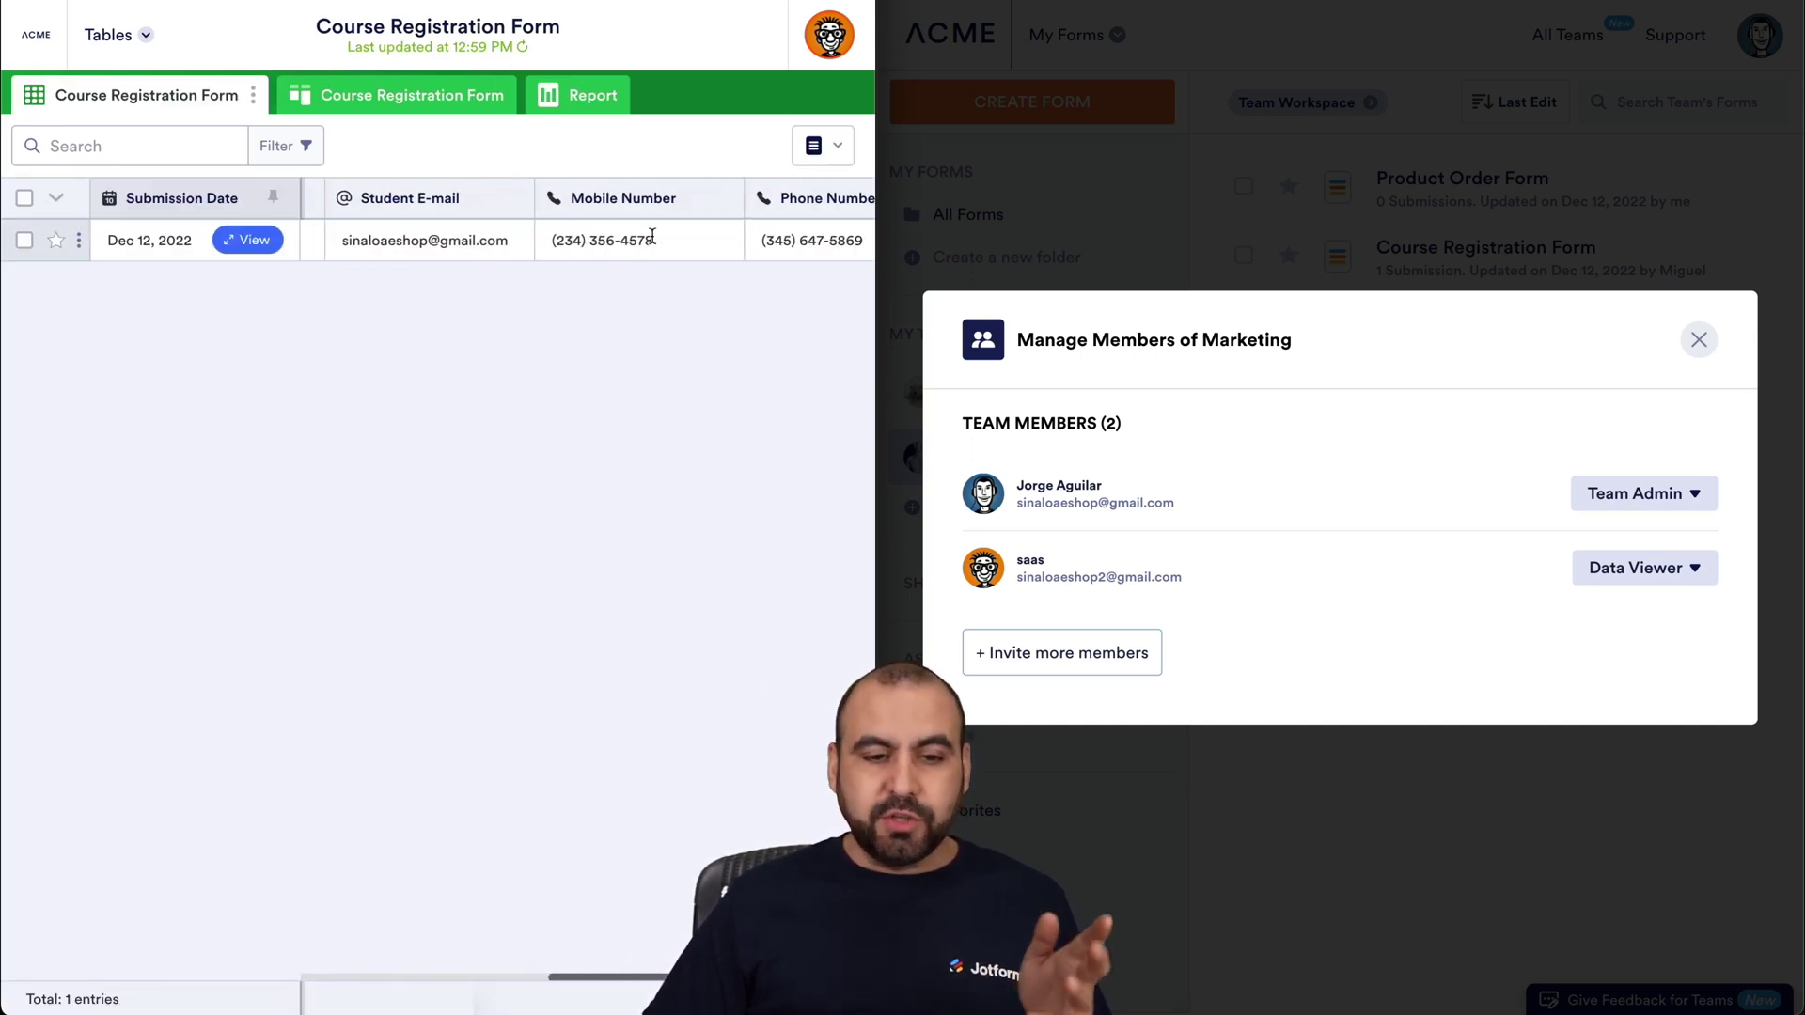
scroll(658, 241, right, 1)
click(780, 240)
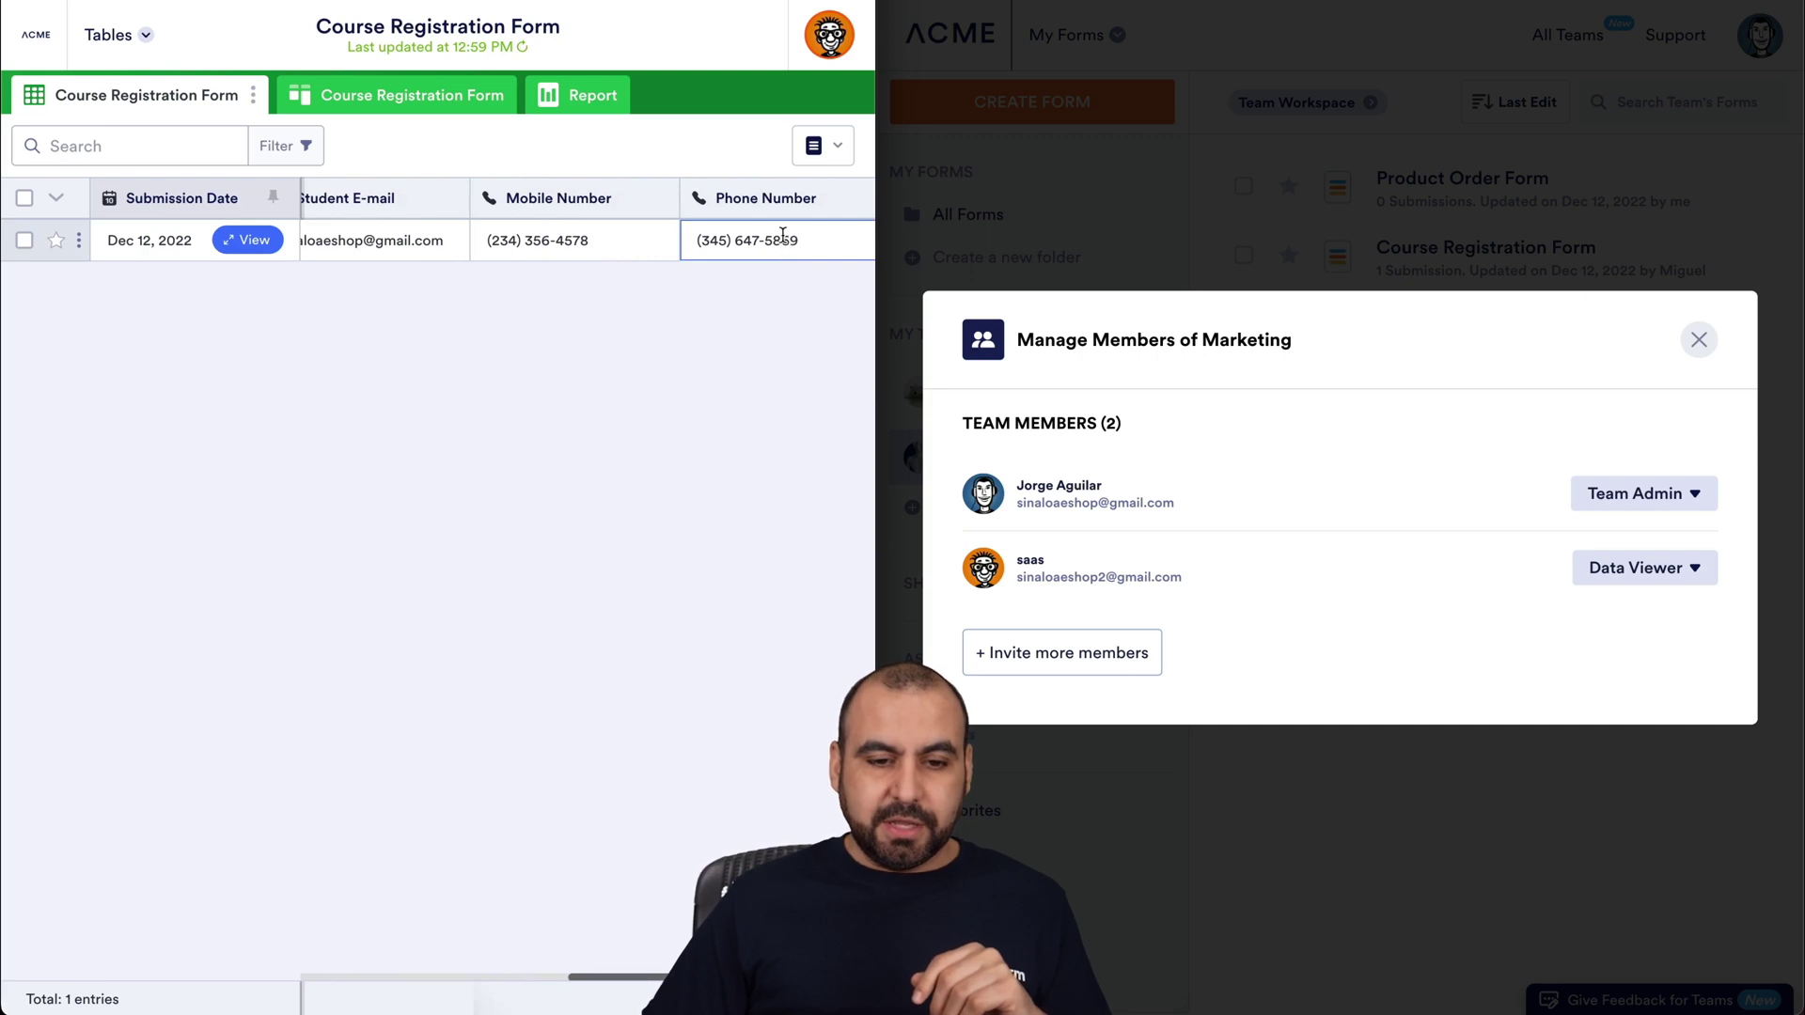
scroll(658, 235, right, 3)
key(Escape)
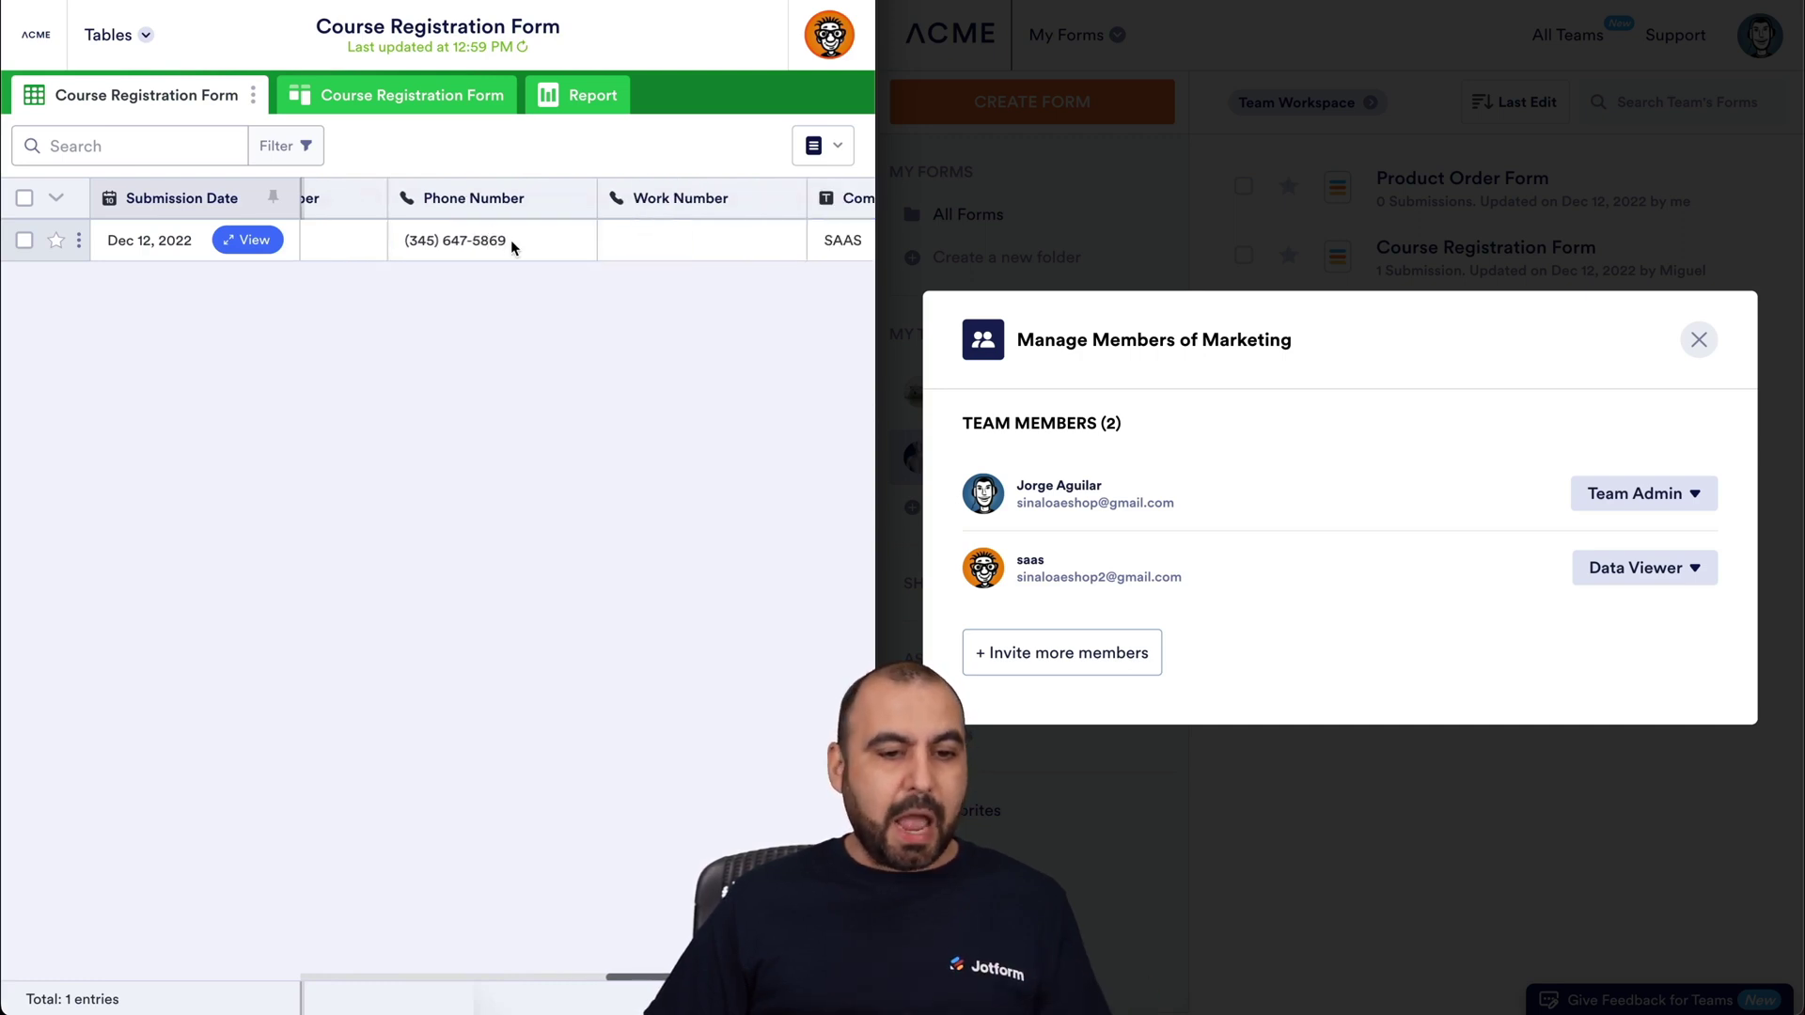
scroll(582, 369, left, 10)
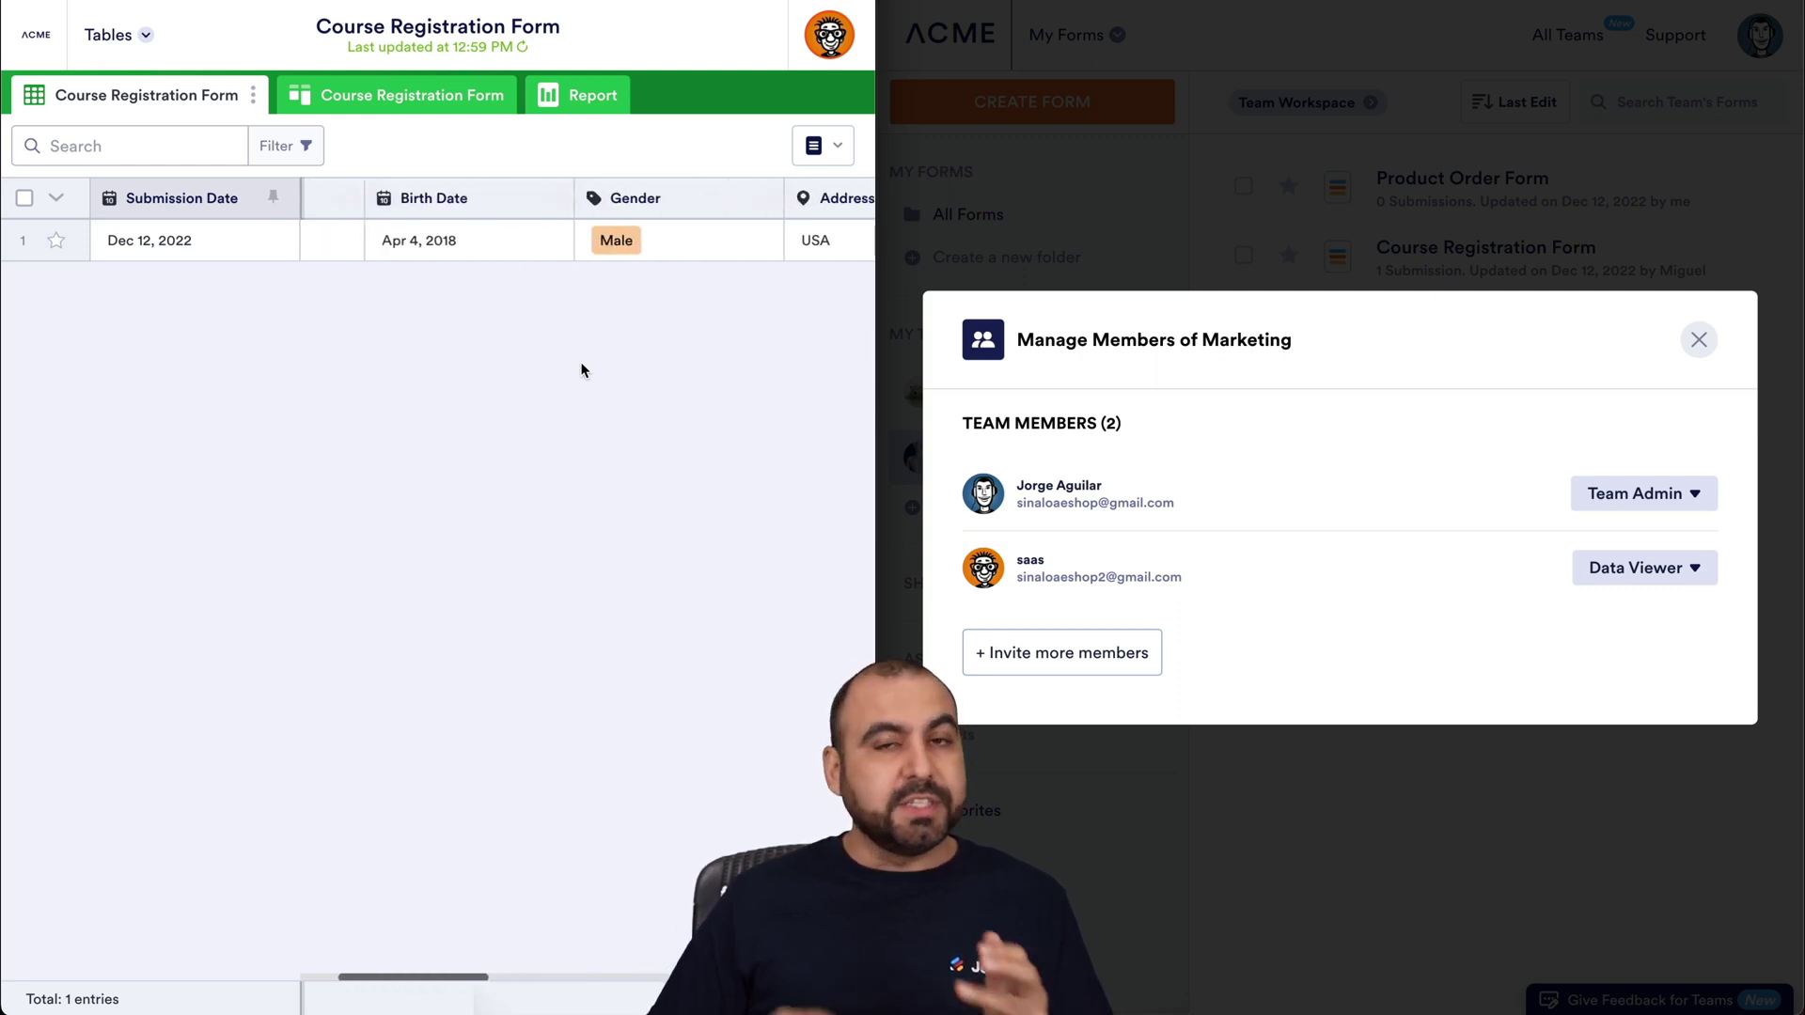
scroll(582, 369, left, 2)
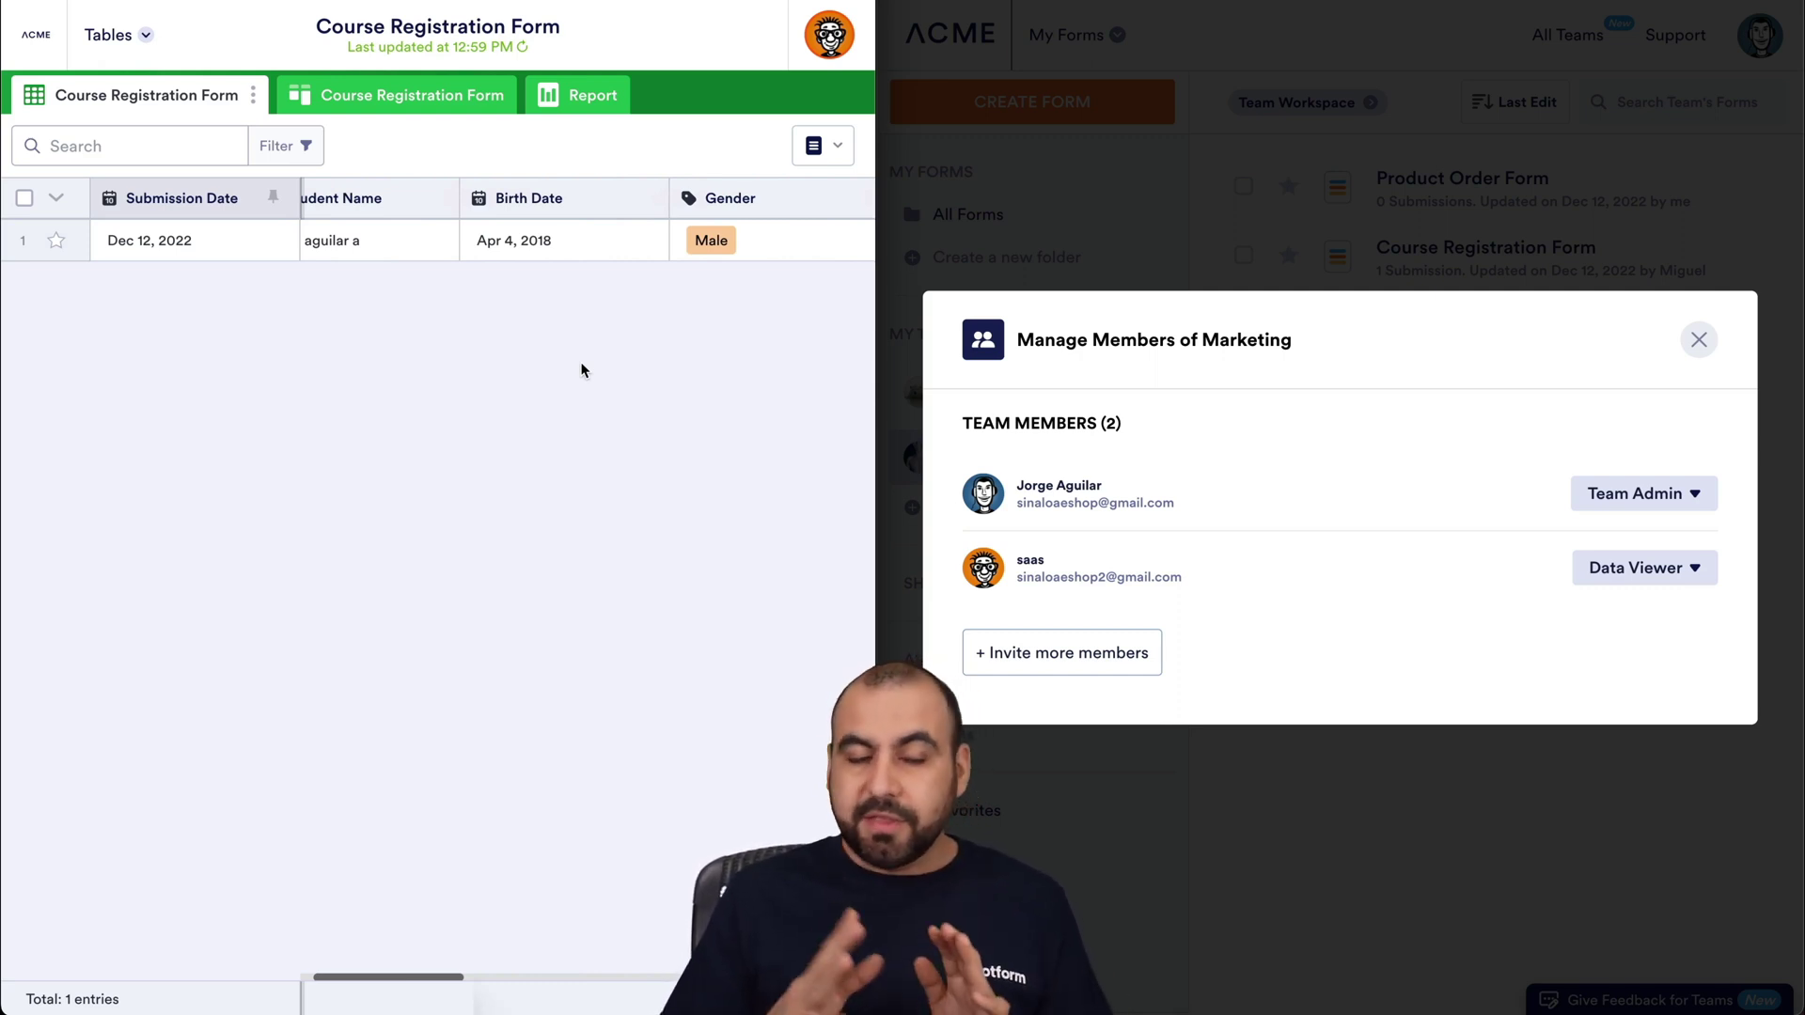
click(47, 43)
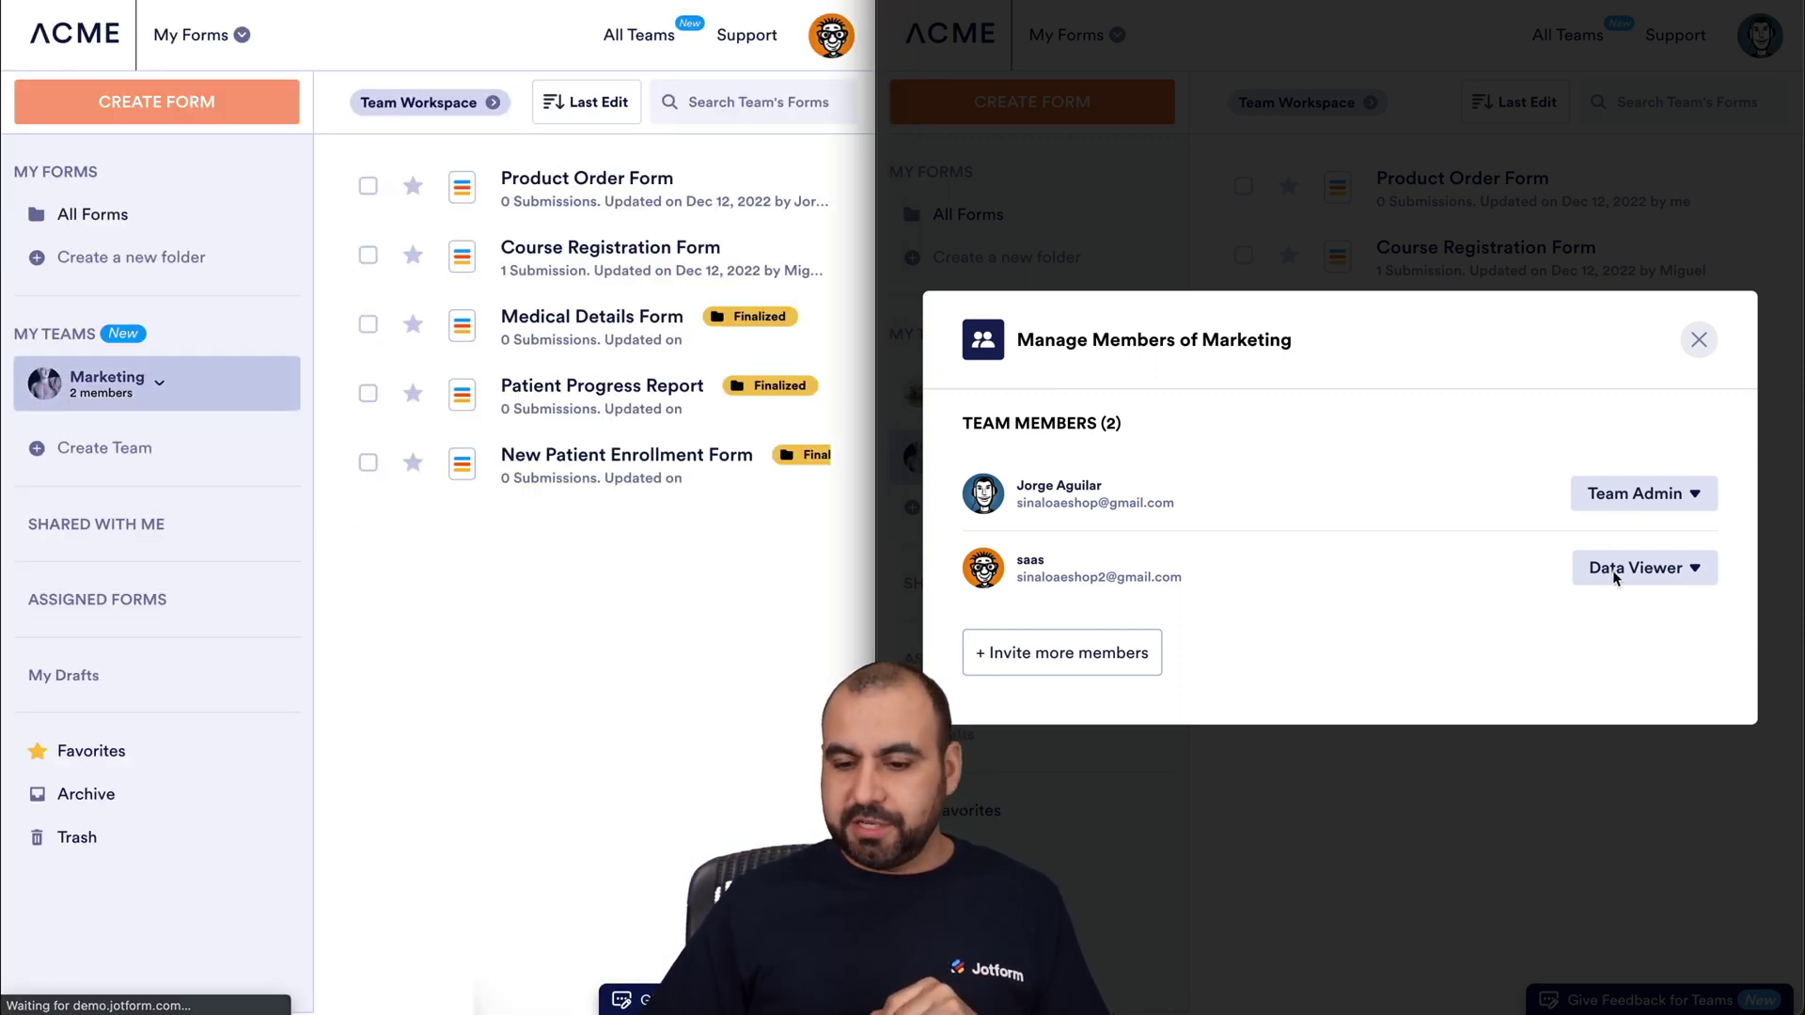
Switch the second member to Creator, refresh their forms list, and show Course Registration Form's More actions.
click(1655, 569)
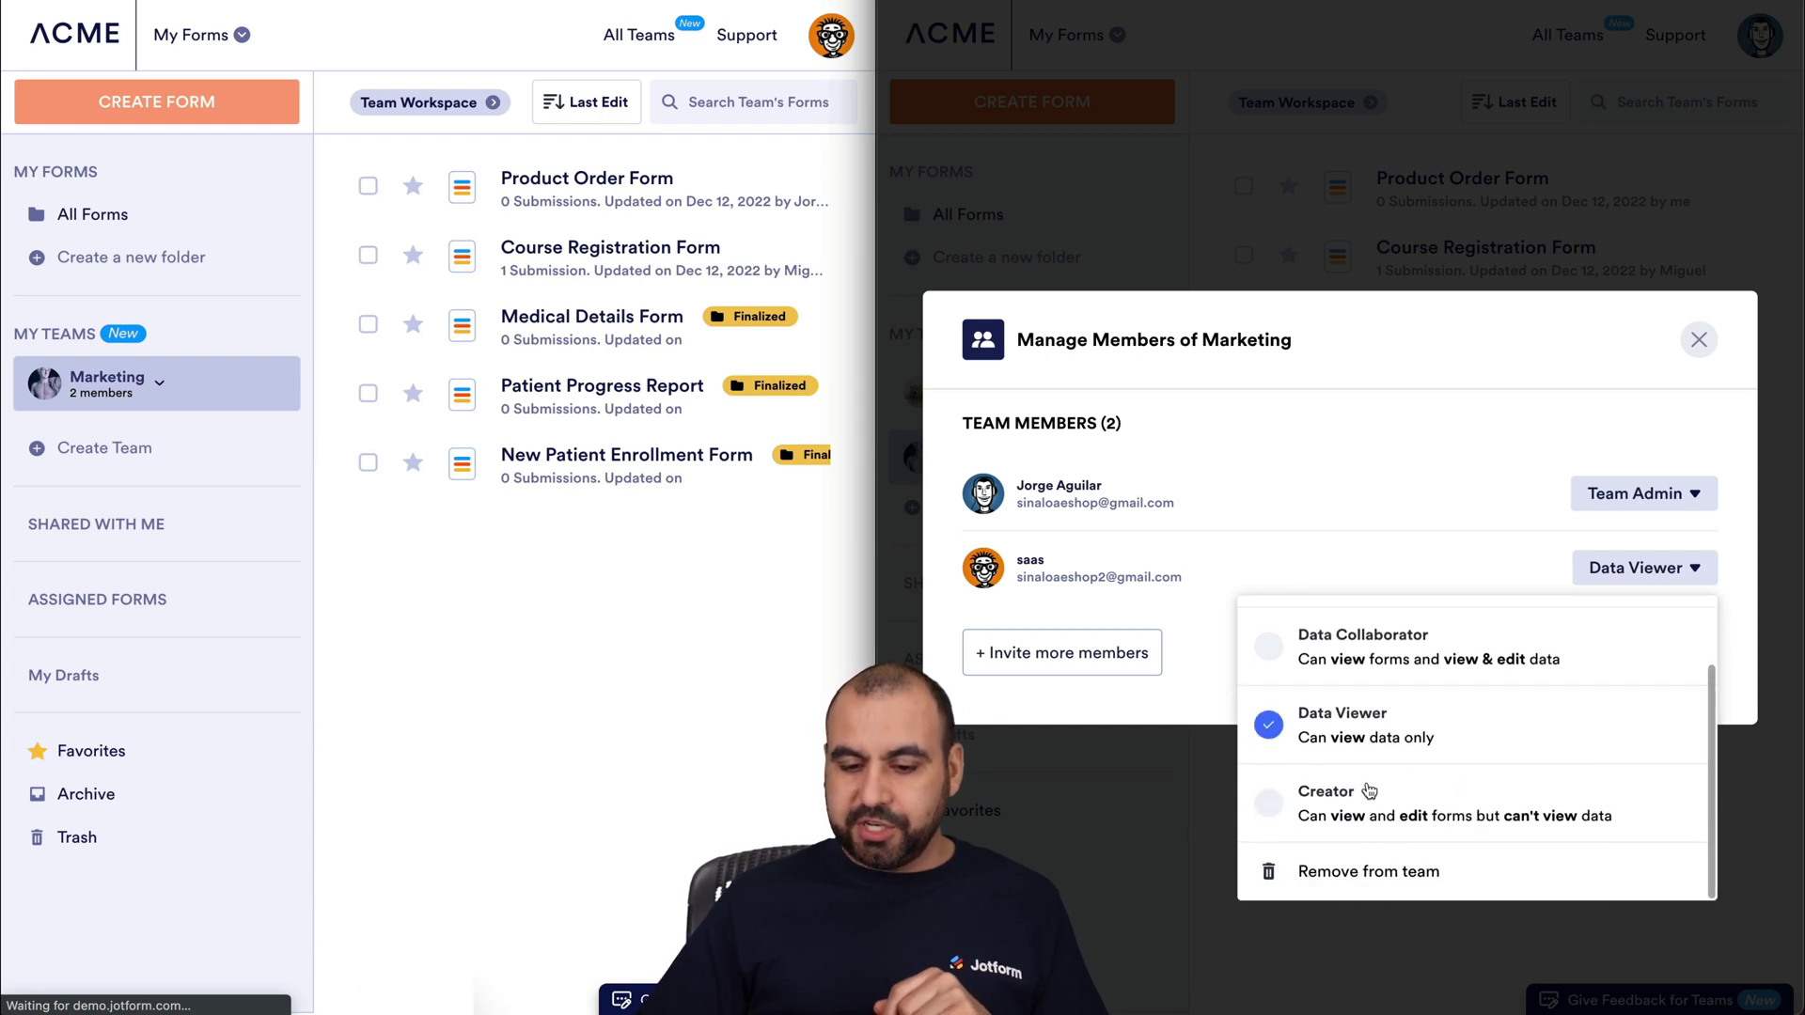
click(1290, 811)
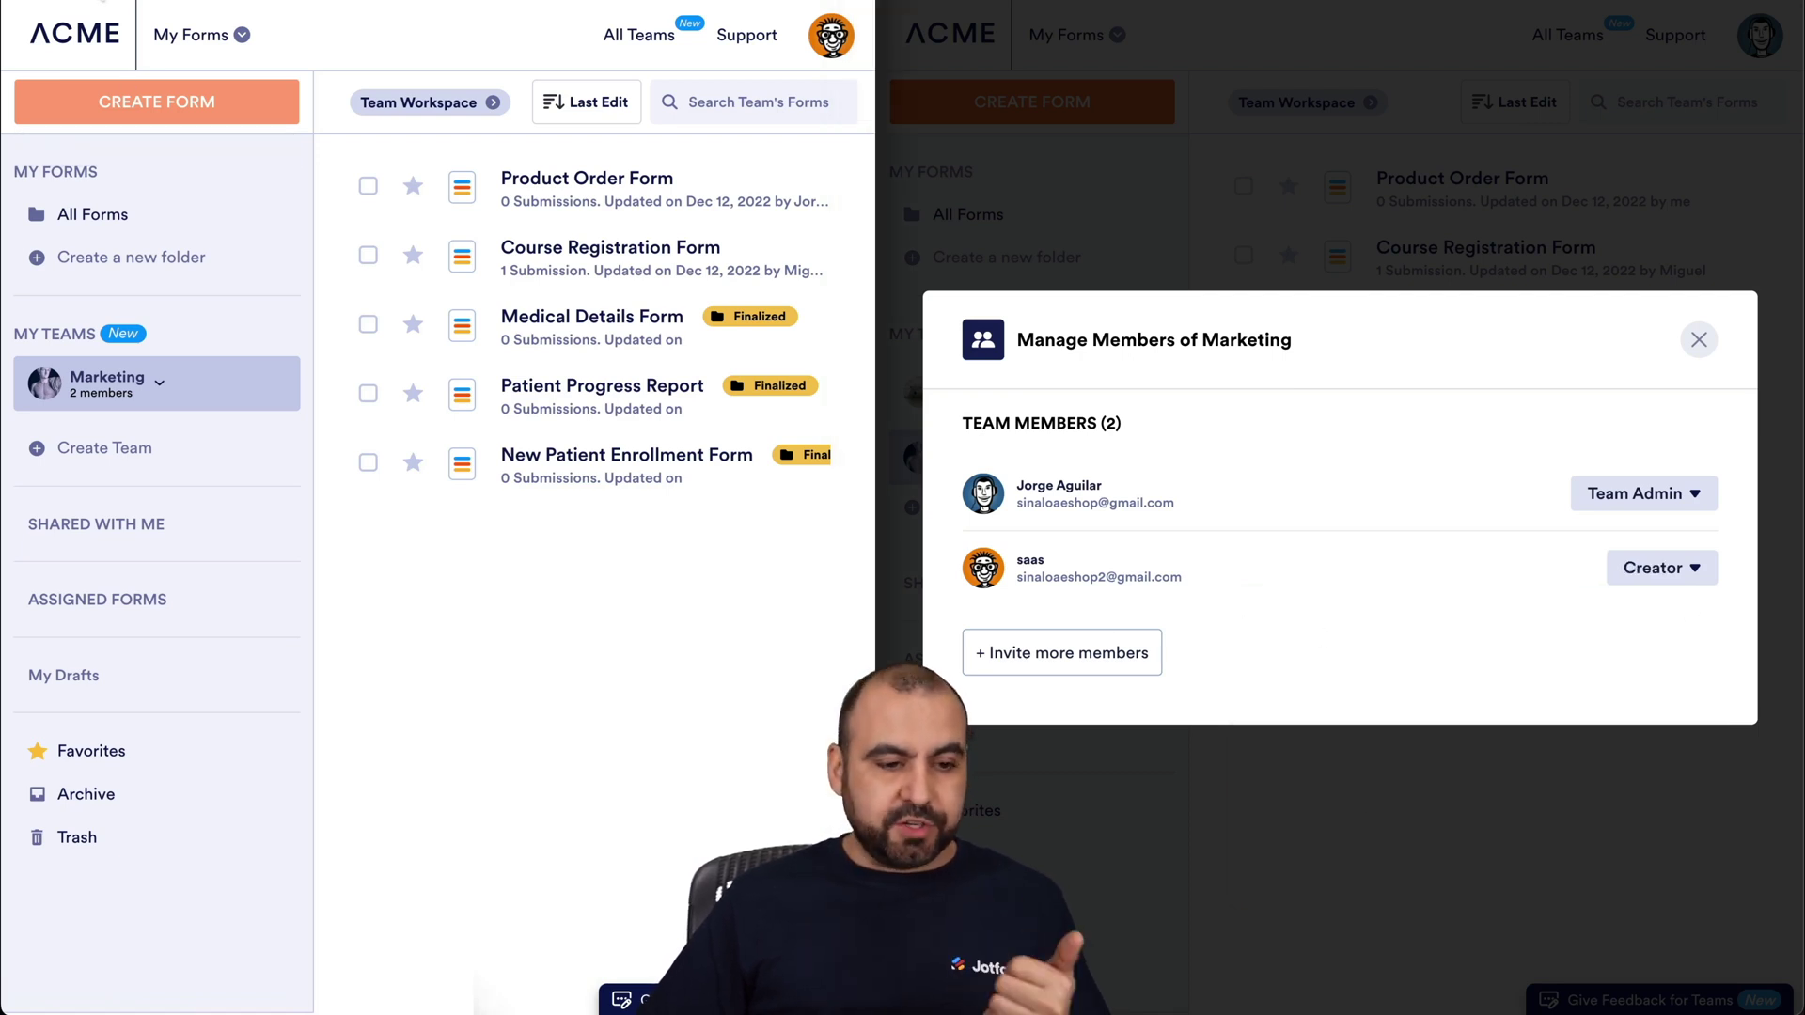
click(75, 33)
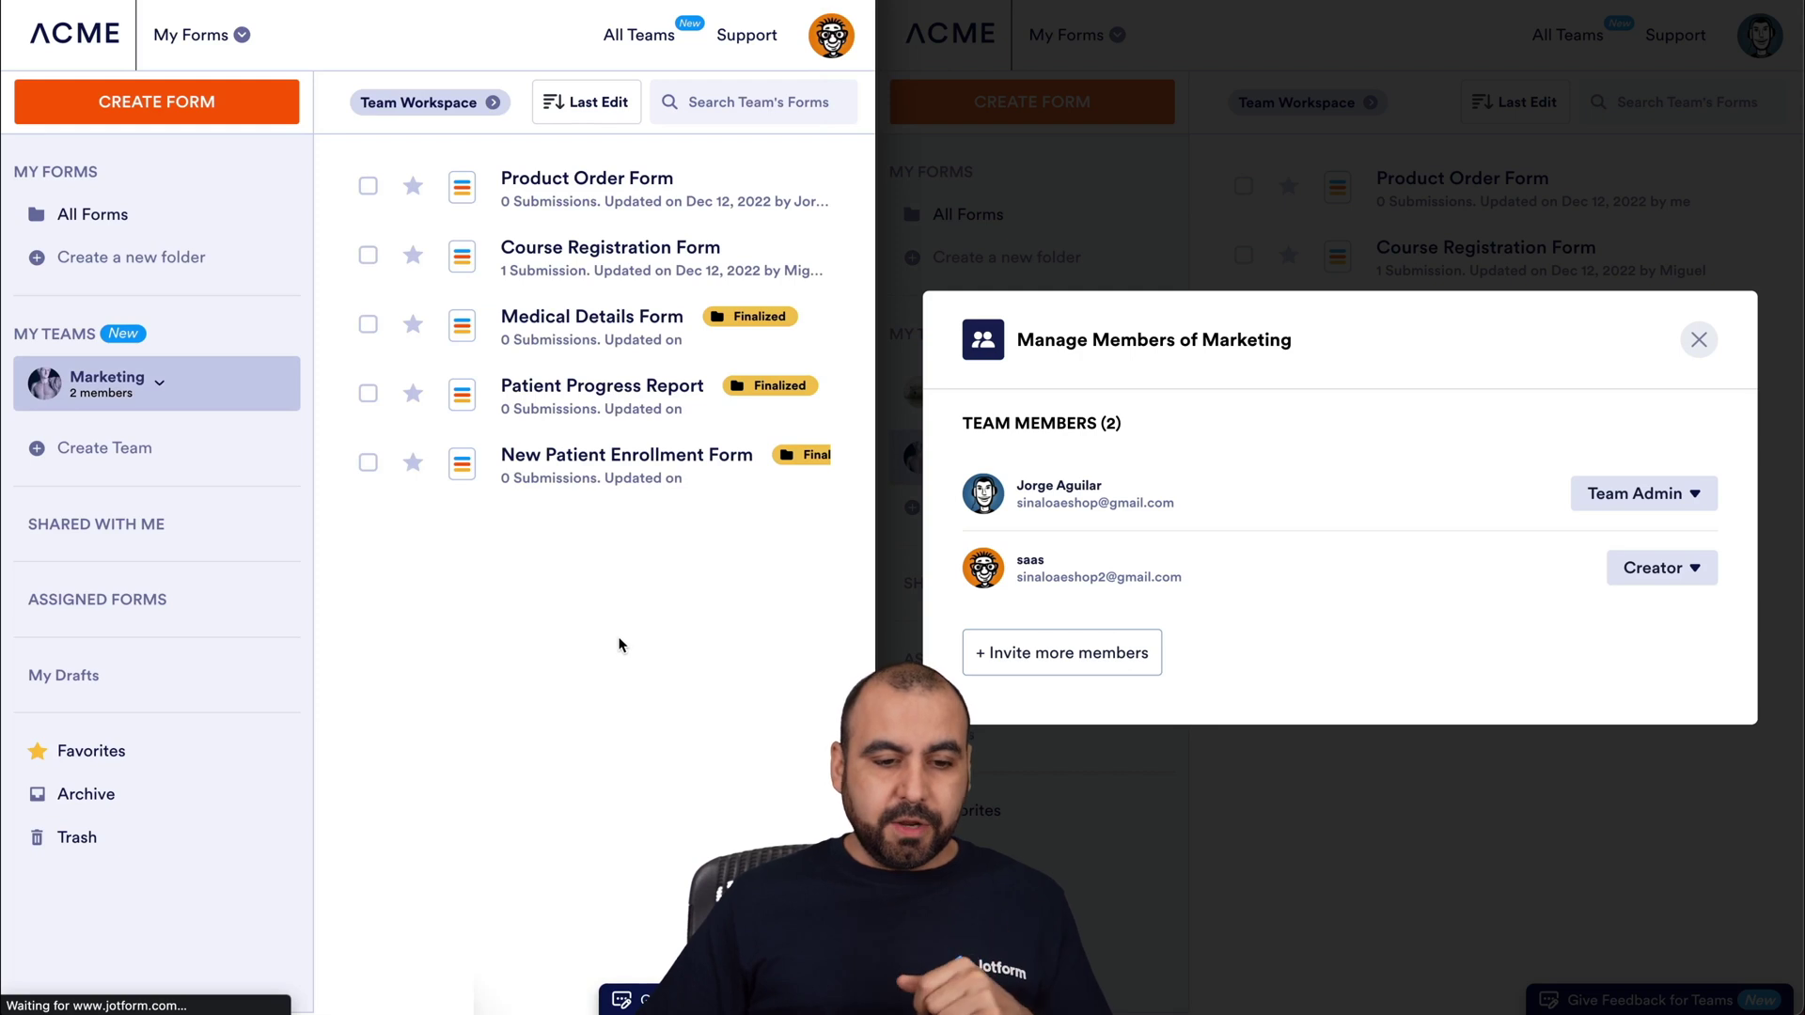
click(830, 260)
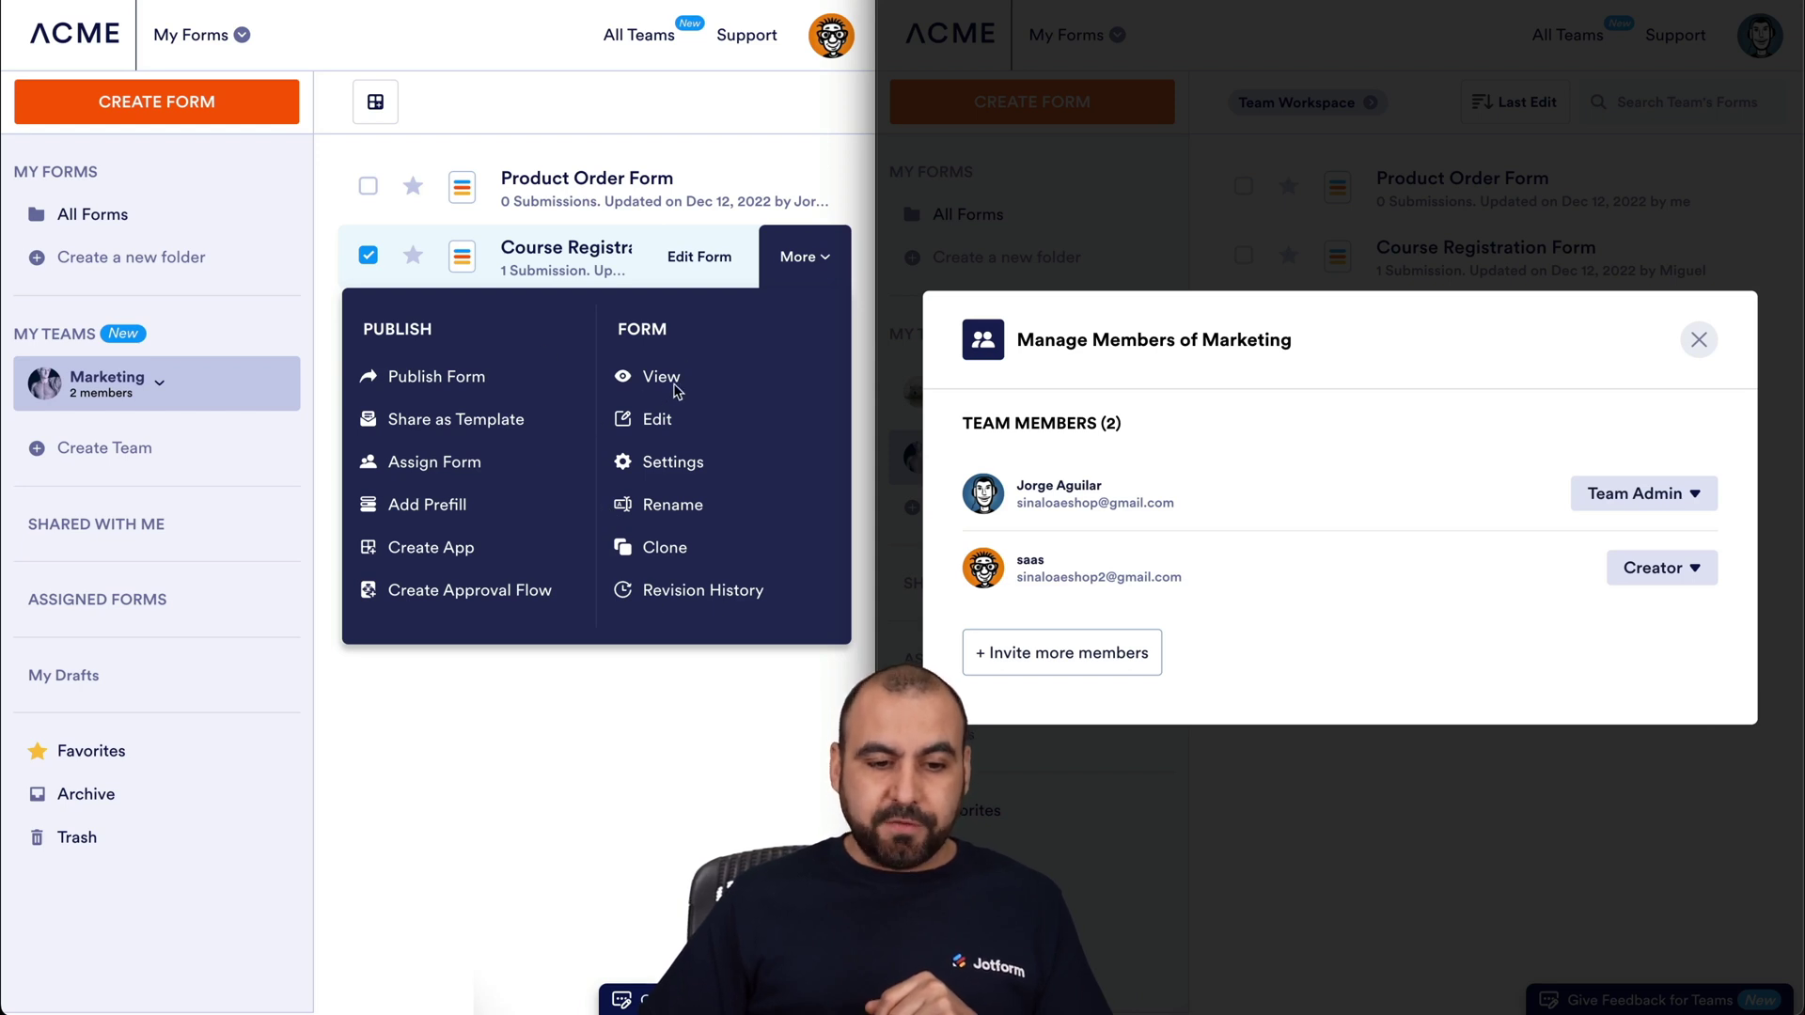
Edit Course Registration Form, show the Form Elements panel, and select the Student Name field and heading.
click(661, 422)
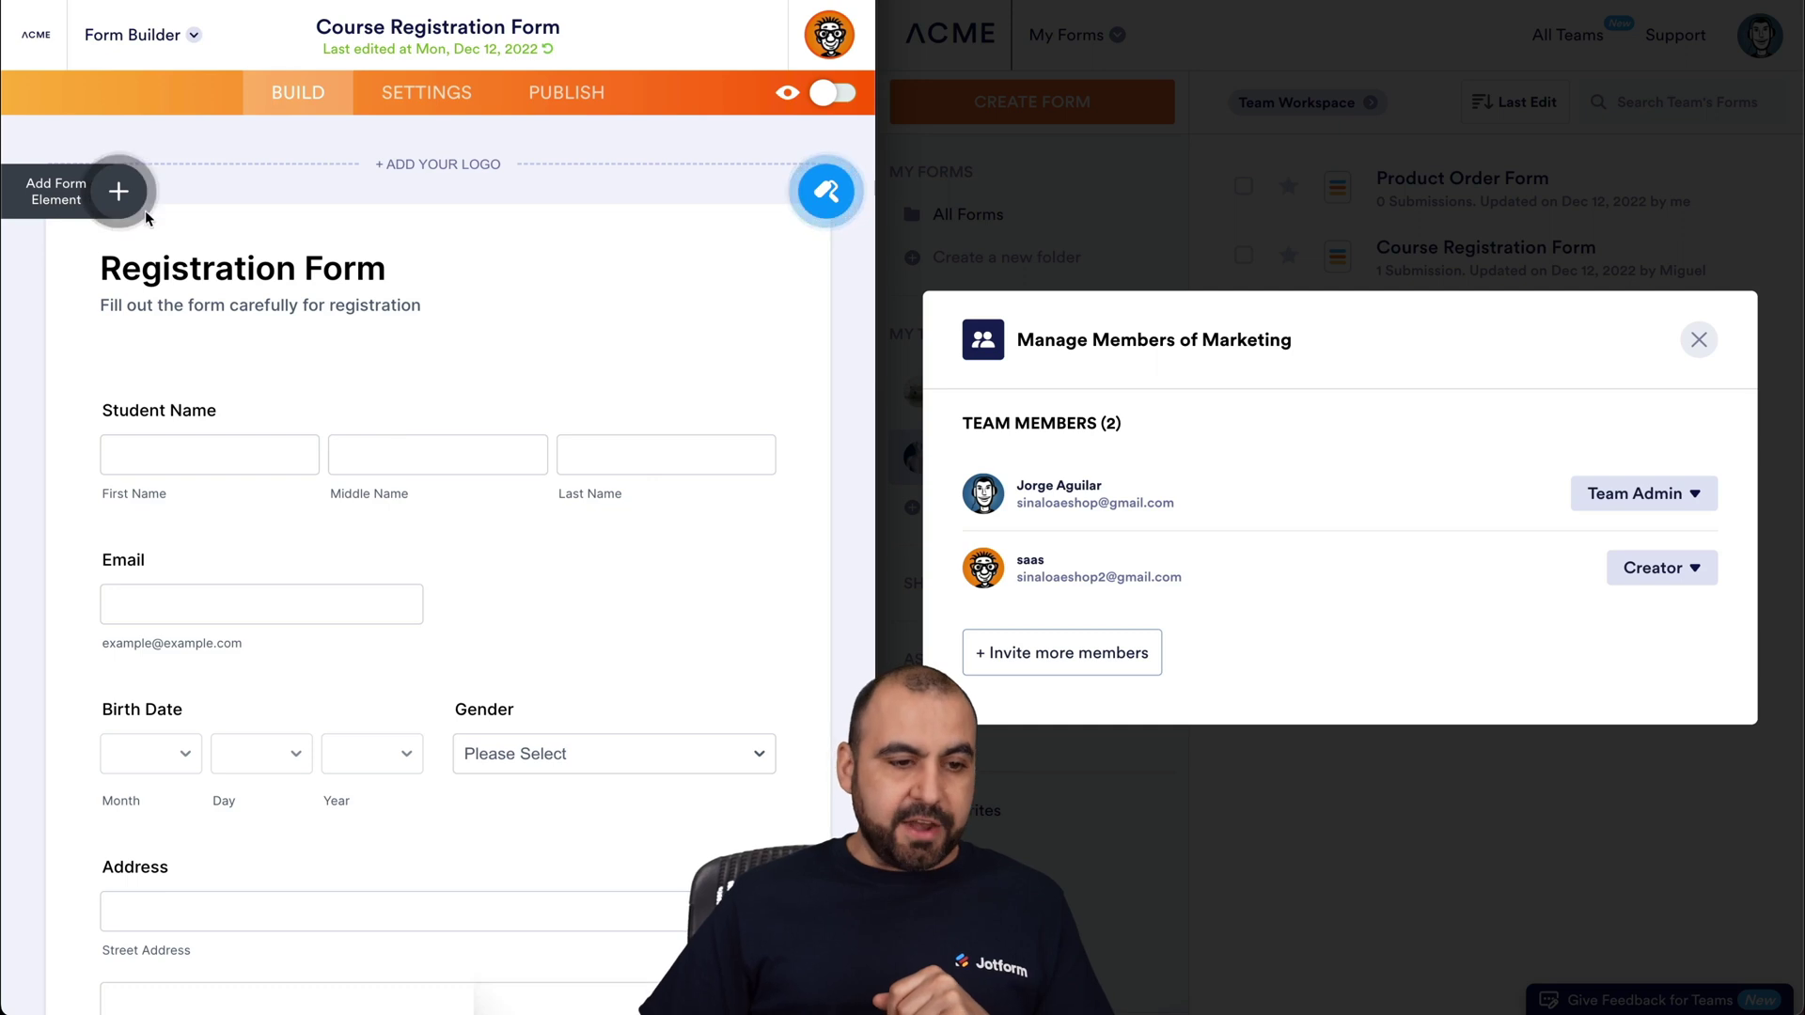
click(118, 187)
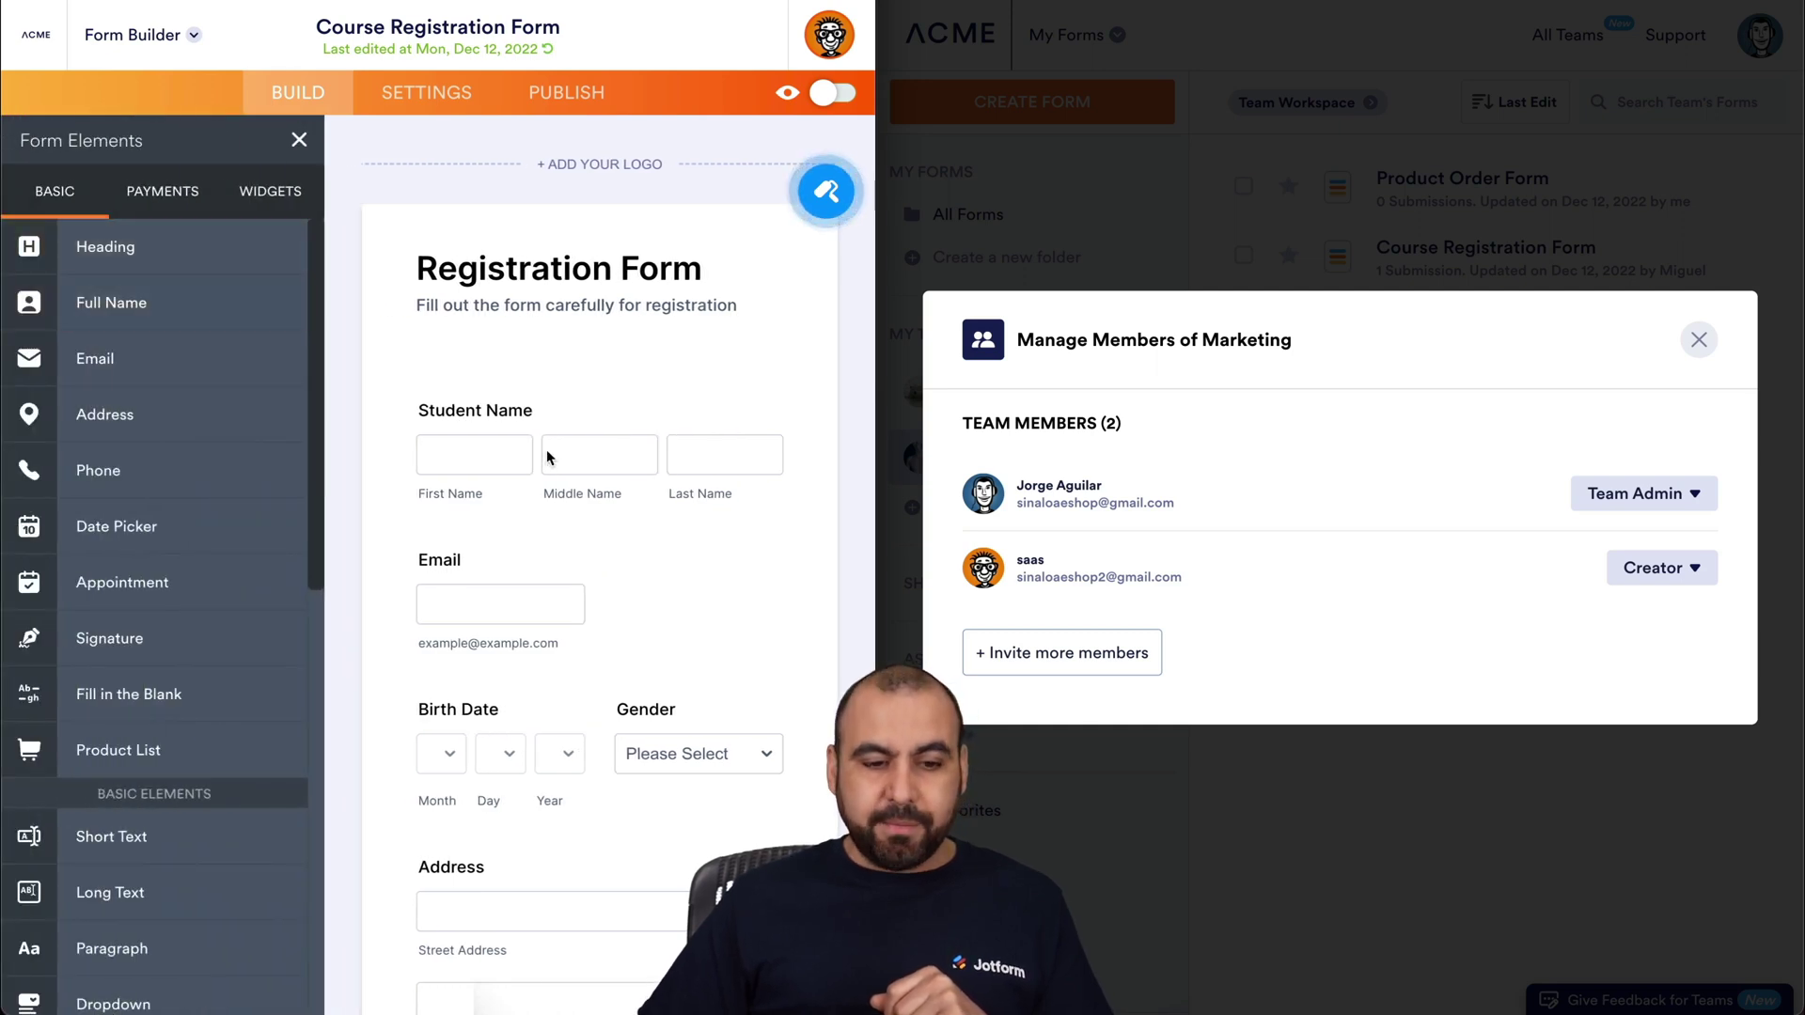
click(547, 462)
click(742, 304)
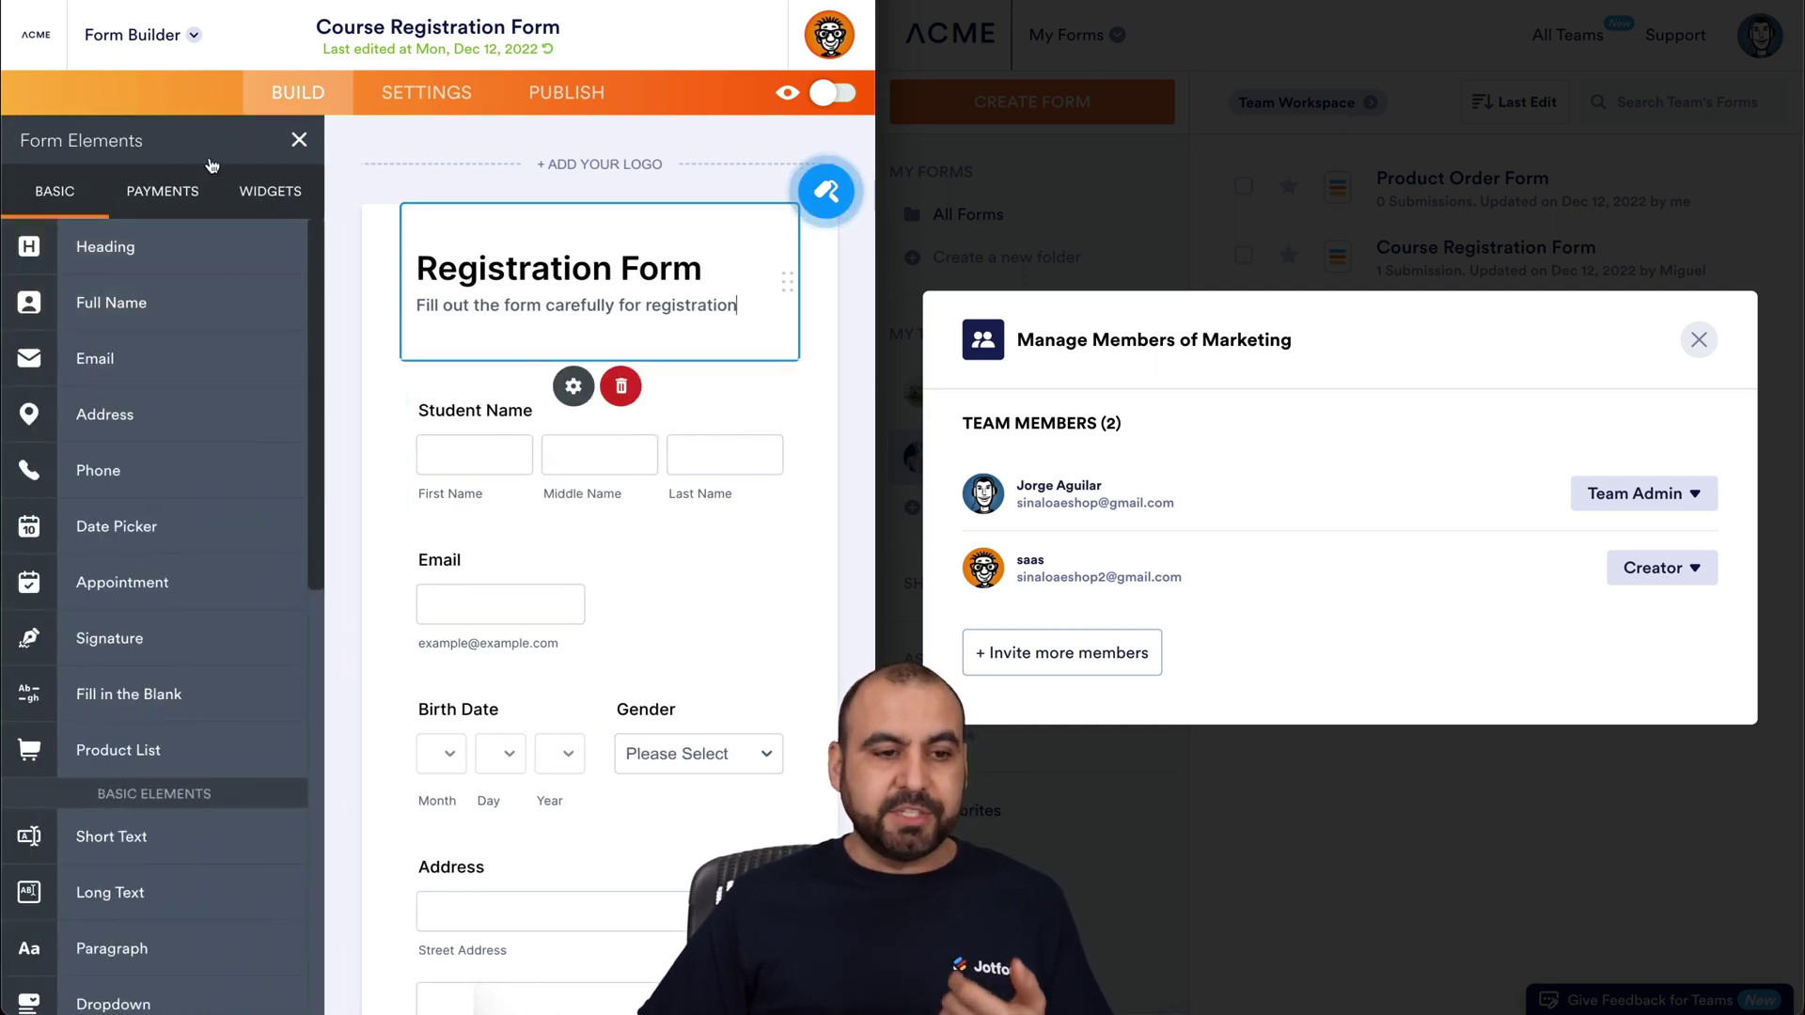